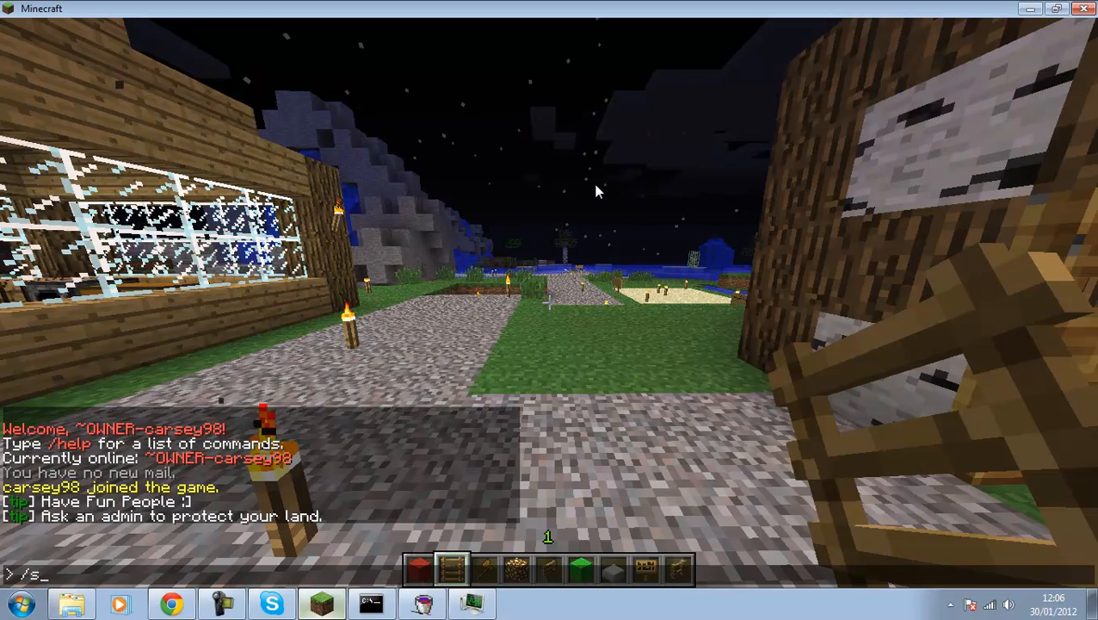
Step: Shut down the running server with a chat command and return to the Minecraft title screen
key(Return)
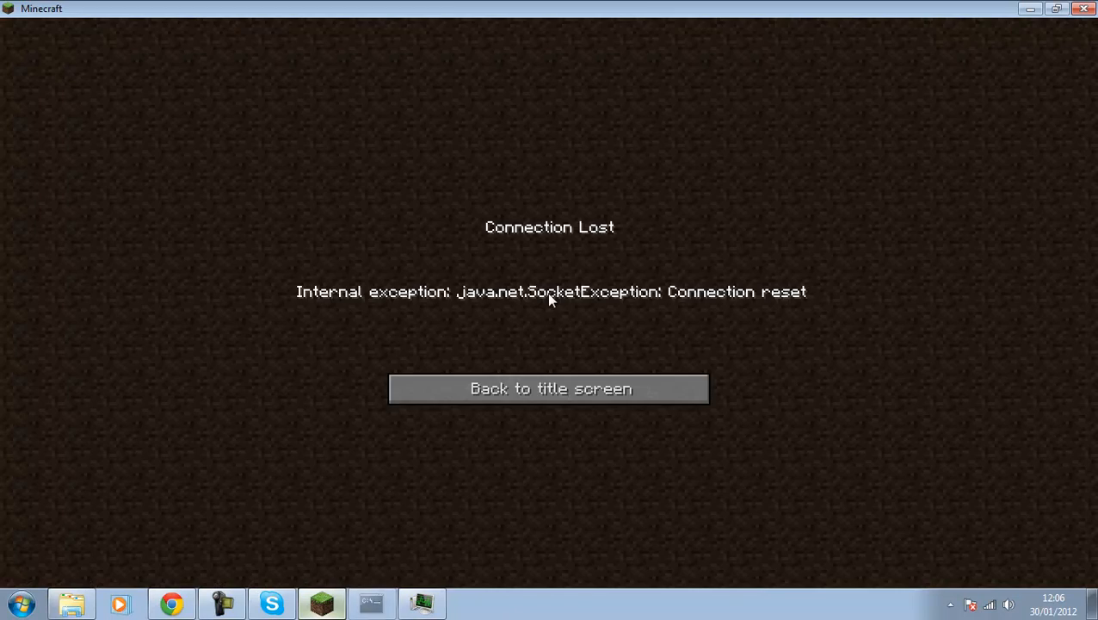
click(509, 387)
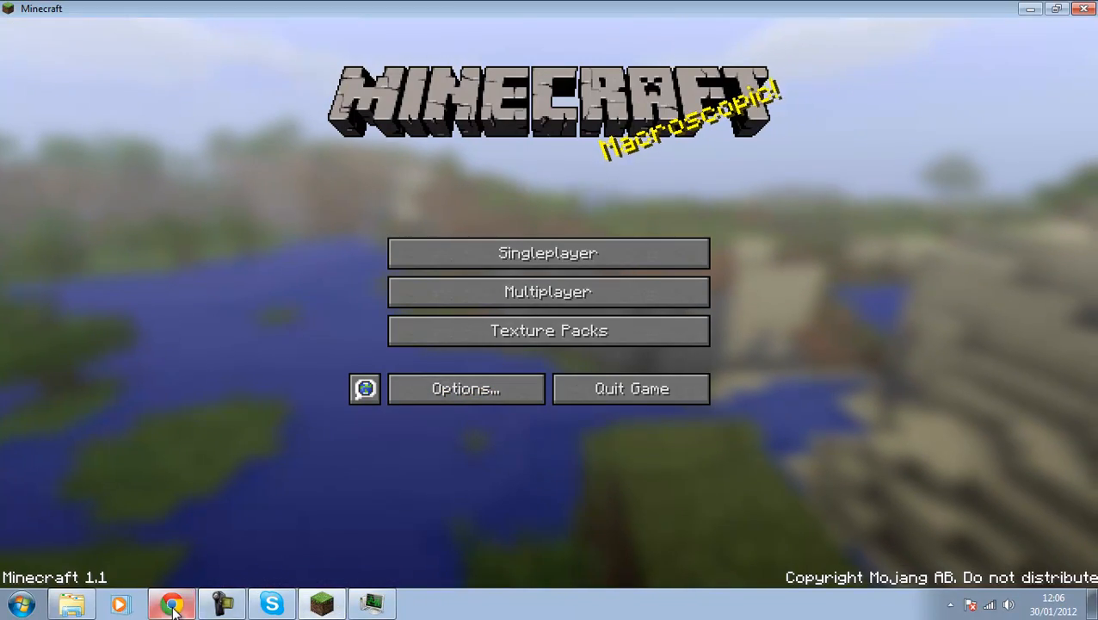
click(395, 334)
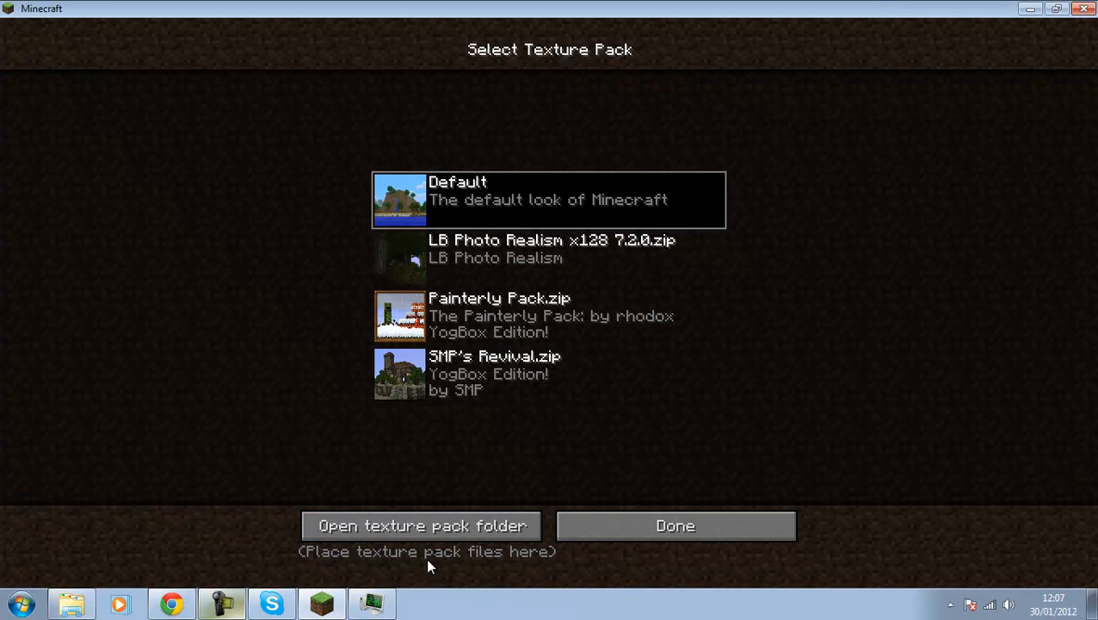
click(649, 535)
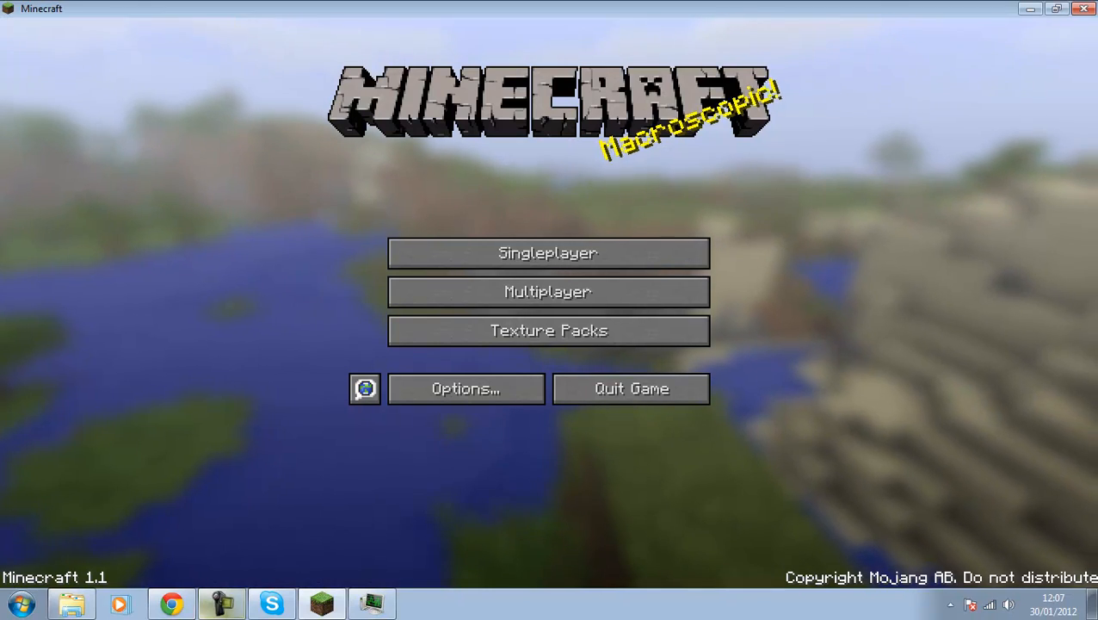
Step: Switch to Chrome and look over the minecraft.net/download page
click(171, 602)
drag(361, 35, 69, 37)
click(312, 35)
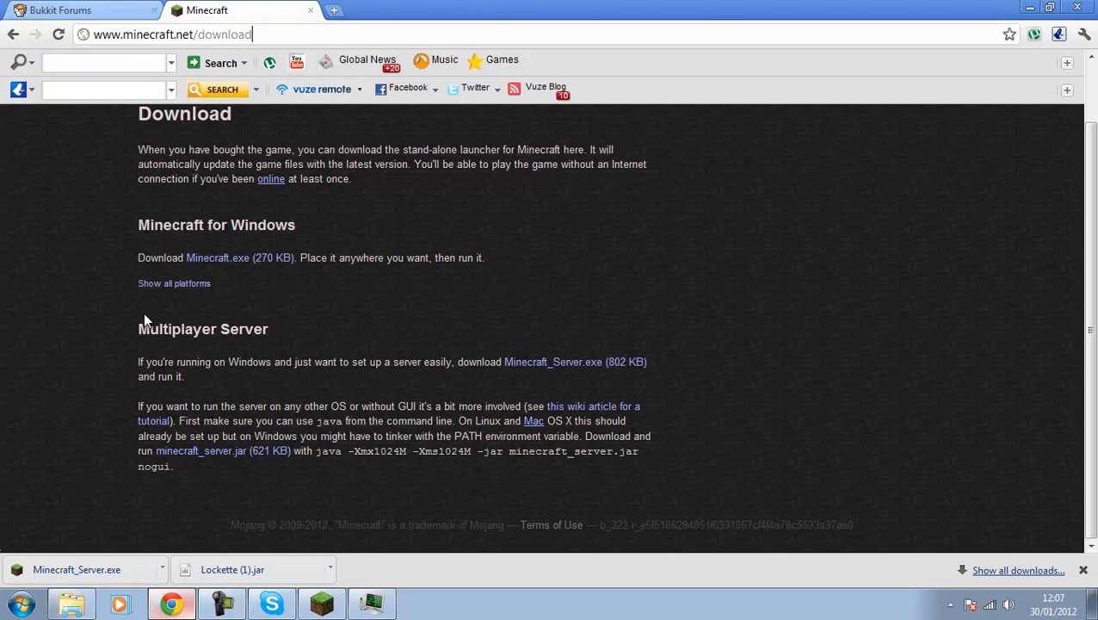
scroll(244, 351, up, 2)
scroll(245, 354, down, 2)
scroll(501, 189, up, 2)
scroll(176, 251, down, 1)
Step: Download Minecraft_Server.exe for Windows from the page's Multiplayer Server section
click(219, 328)
drag(146, 366, 568, 370)
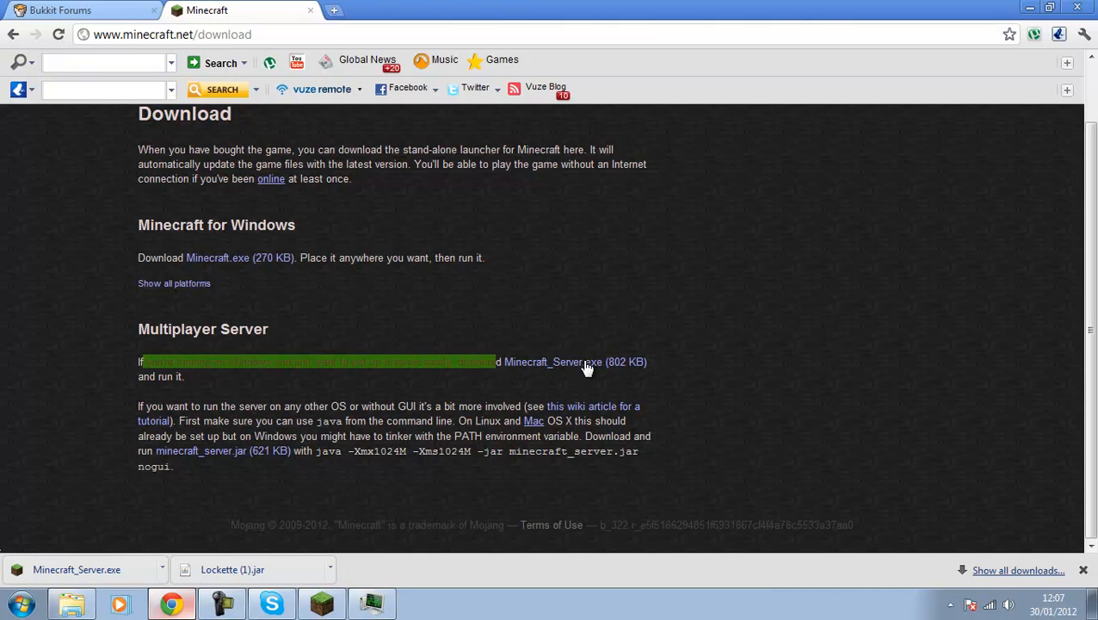
click(451, 398)
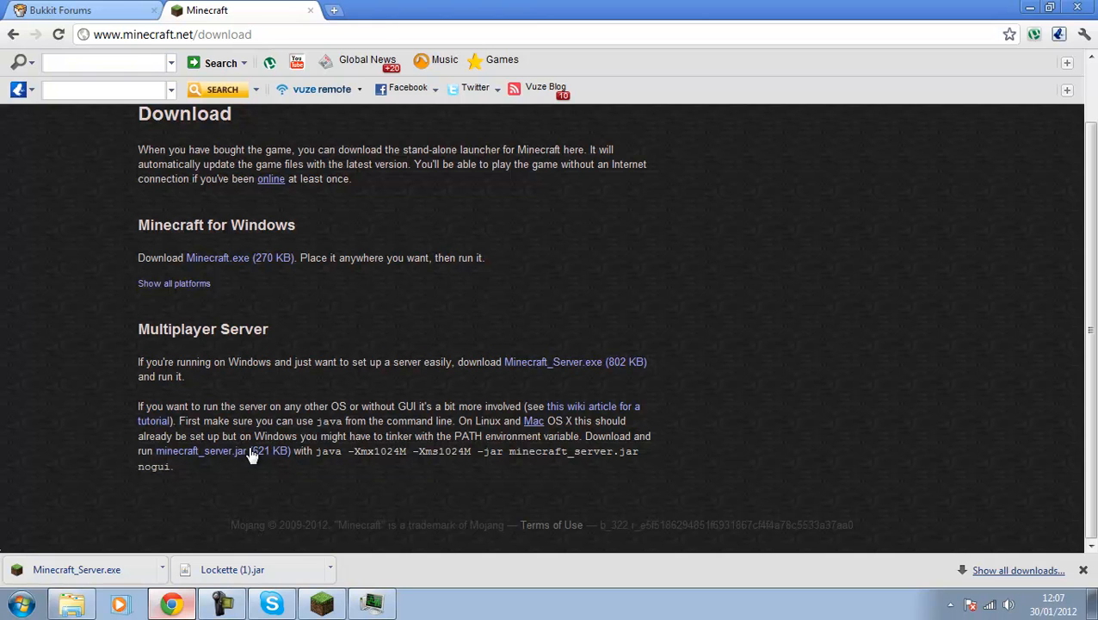
mouse_move(534, 421)
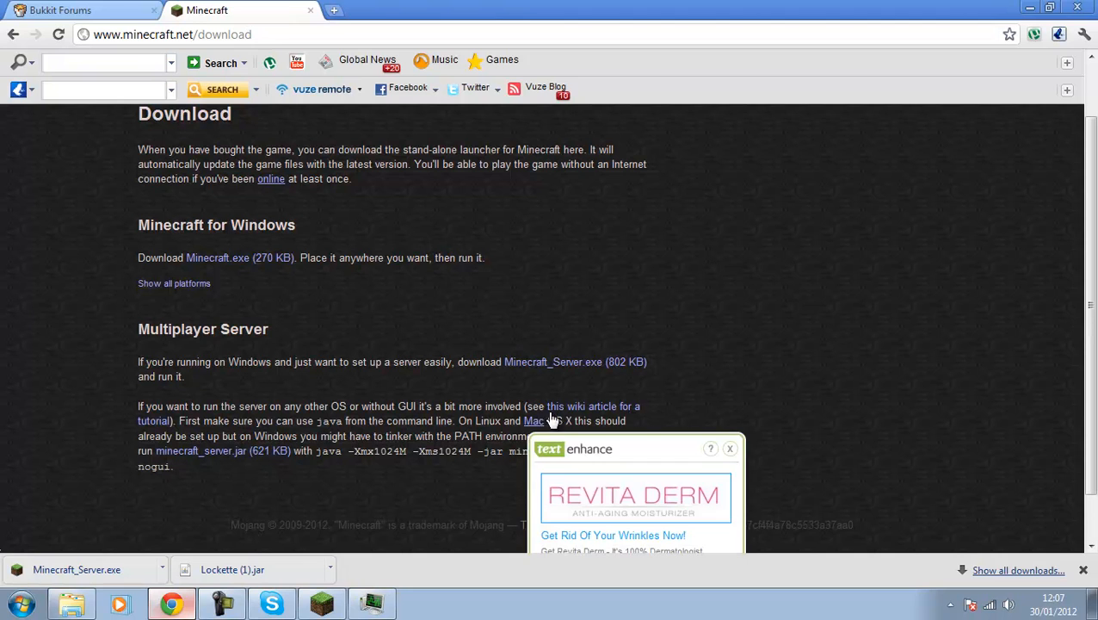
click(575, 364)
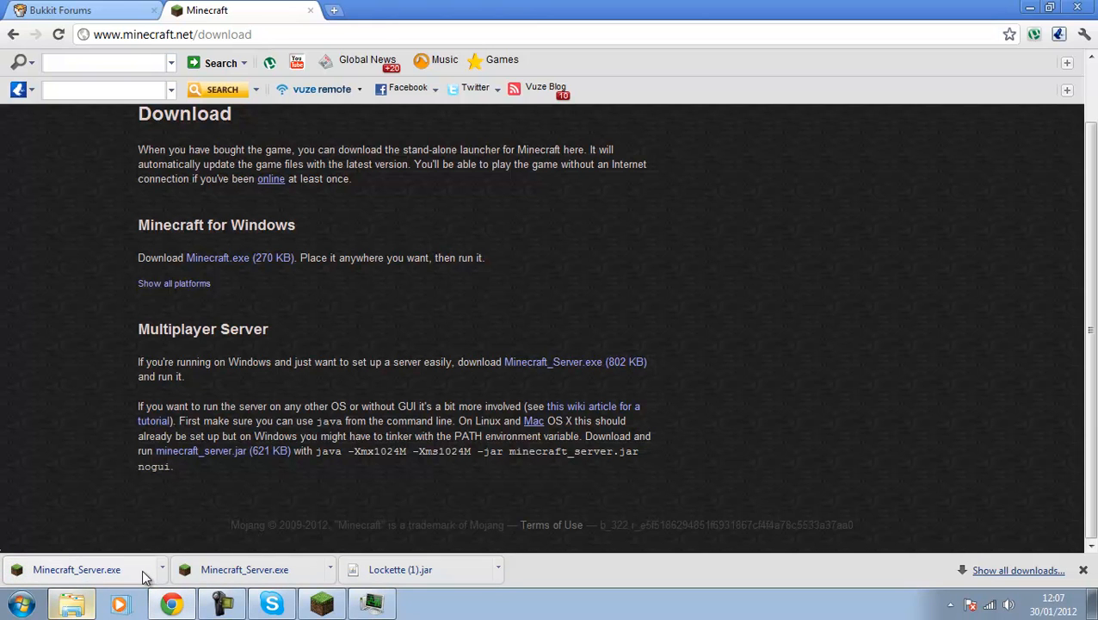
Step: Create a new folder on the desktop and place it below the Server Plugins folder
click(171, 604)
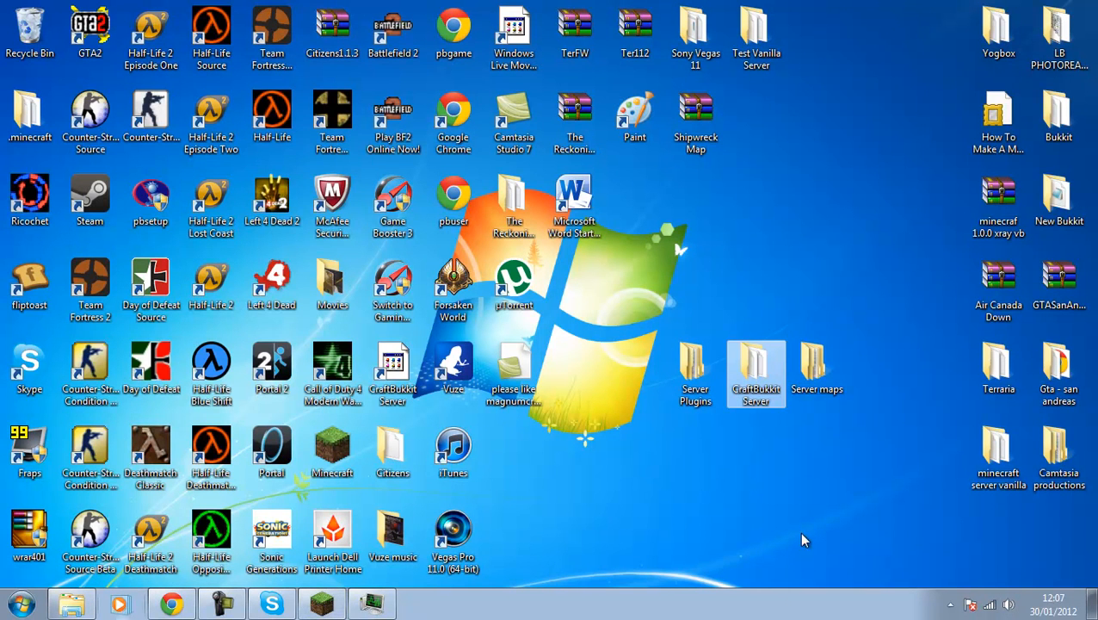
right_click(663, 481)
click(583, 484)
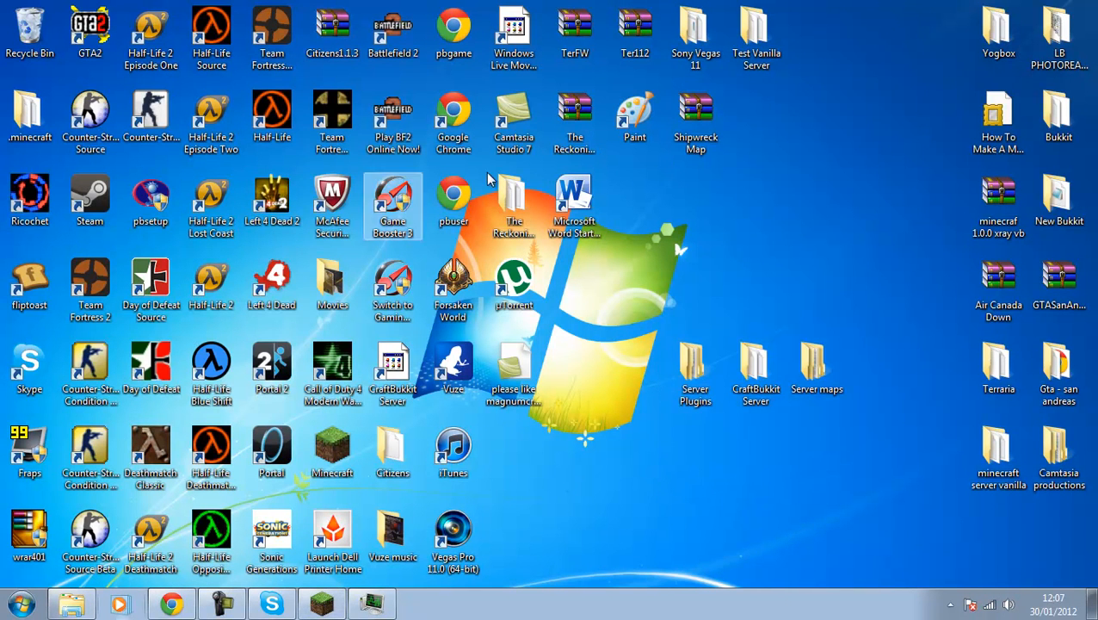
right_click(579, 497)
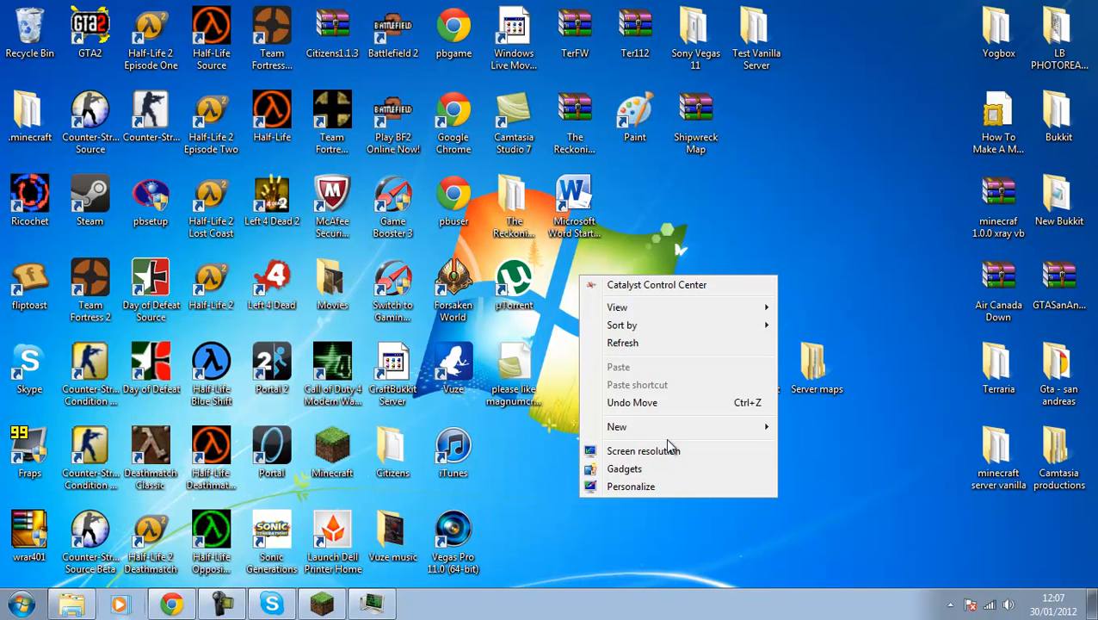
mouse_move(662, 433)
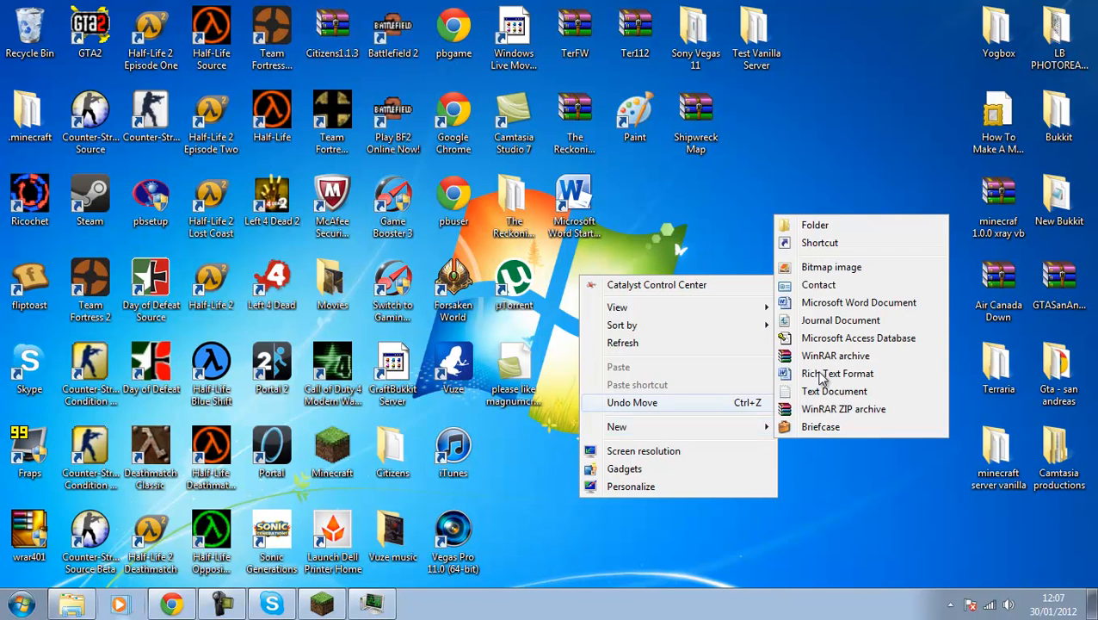
click(839, 224)
click(581, 513)
drag(581, 514, 704, 457)
Step: Rename the new desktop folder as Minecraft vanilla test 2
right_click(704, 456)
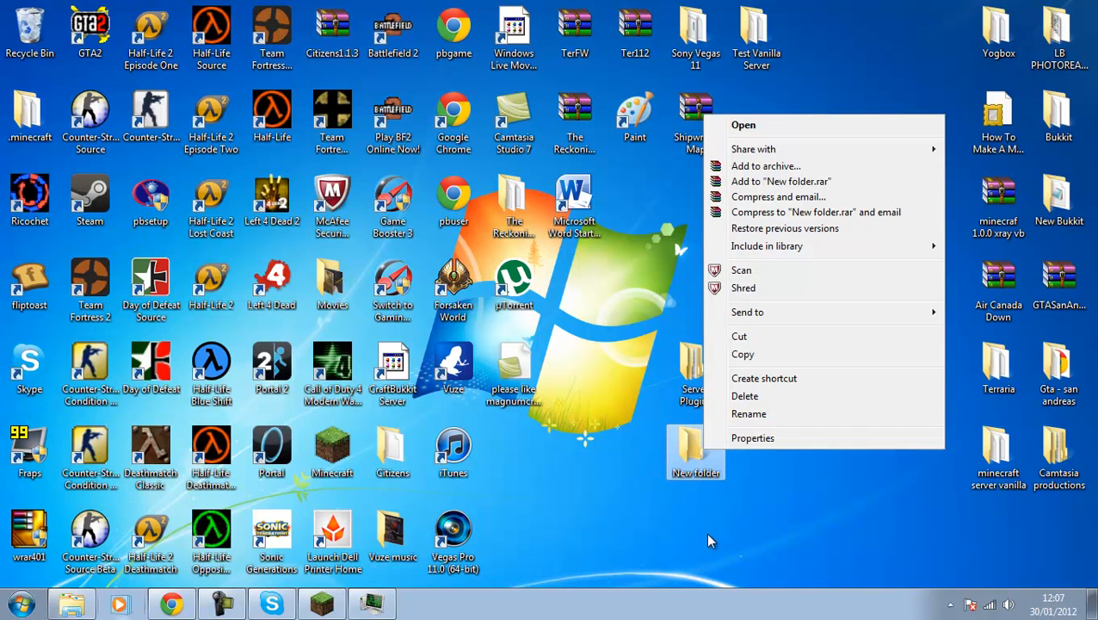
click(767, 409)
text(Min)
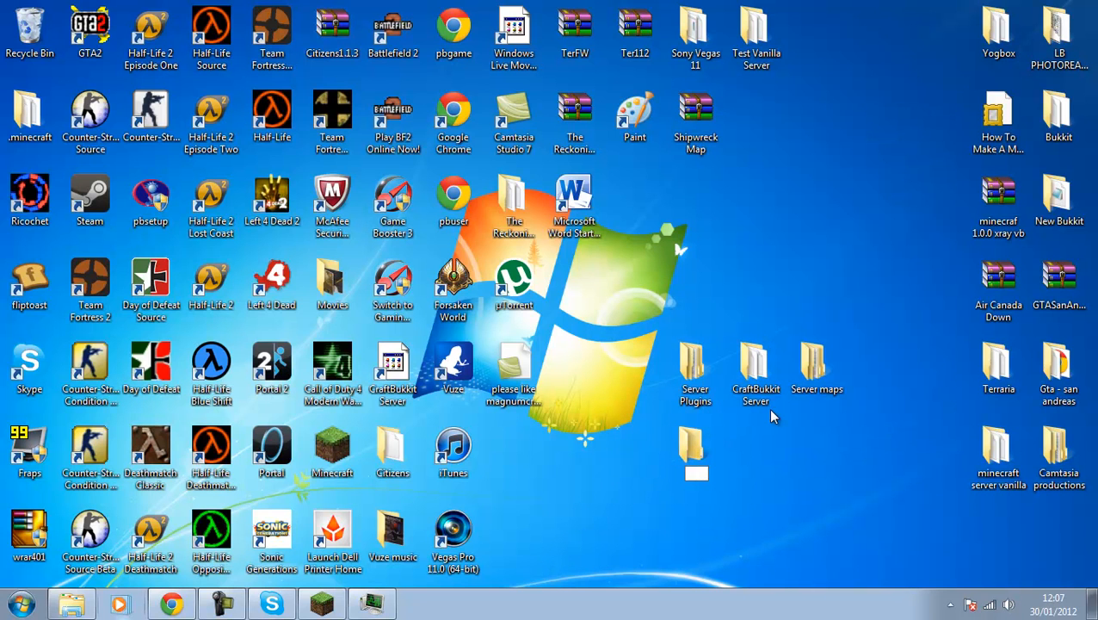
text(ecraft vn)
key(BackSpace)
text(a)
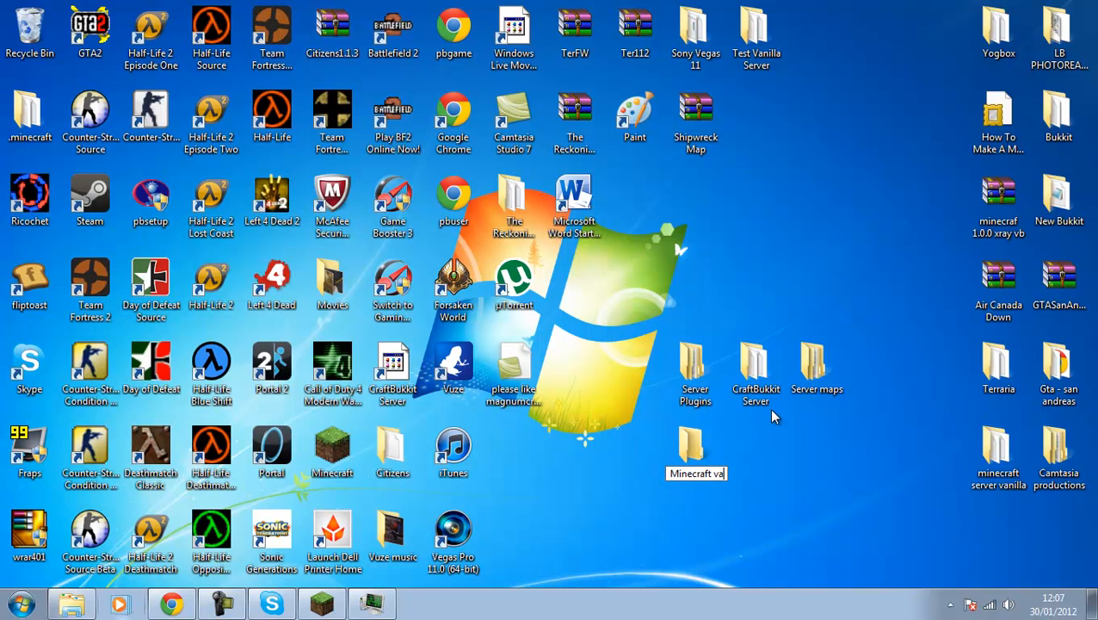
text(nilla test 2)
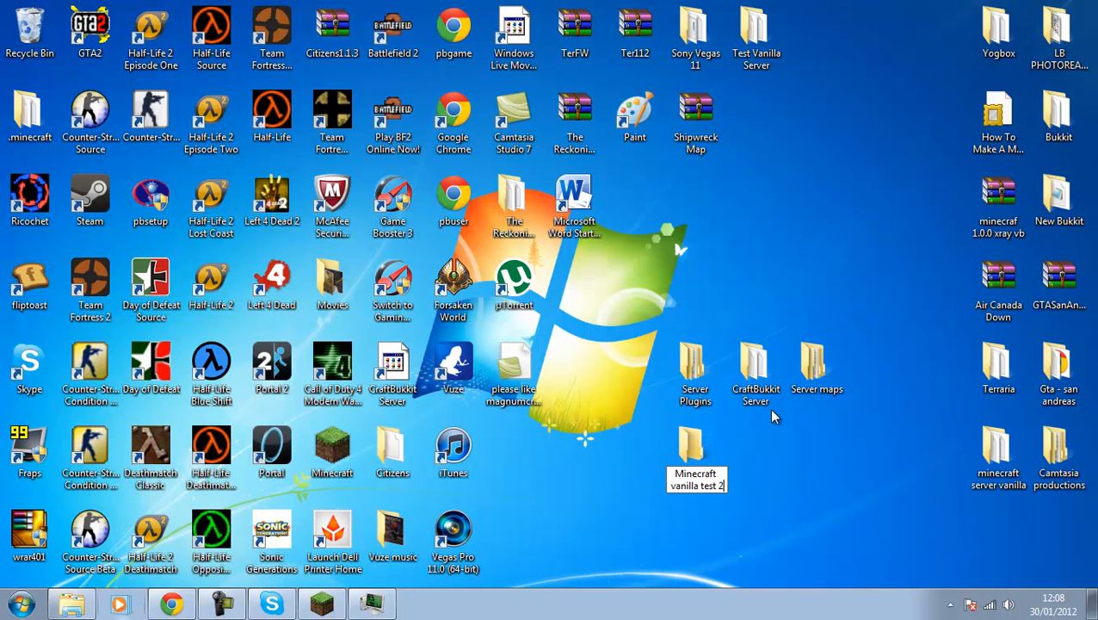
key(Return)
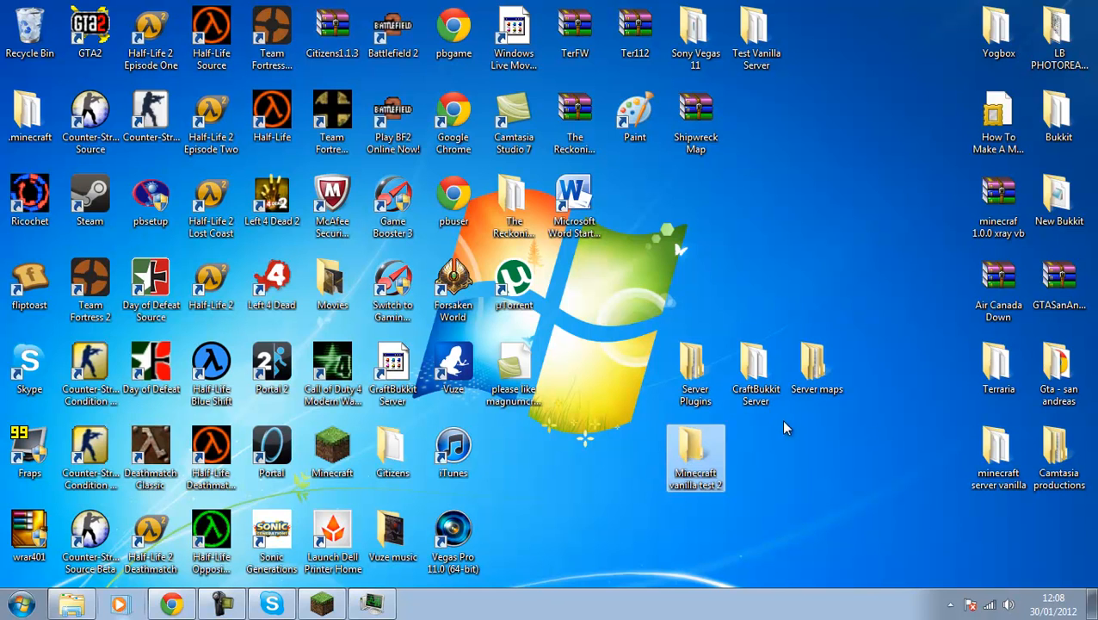
Step: Move the Server Plugins, CraftBukkit Server and Server maps folders away from the new folder, closer to the desktop's other icon group
drag(689, 374, 748, 299)
drag(755, 365, 938, 198)
drag(814, 366, 878, 285)
drag(754, 284, 910, 138)
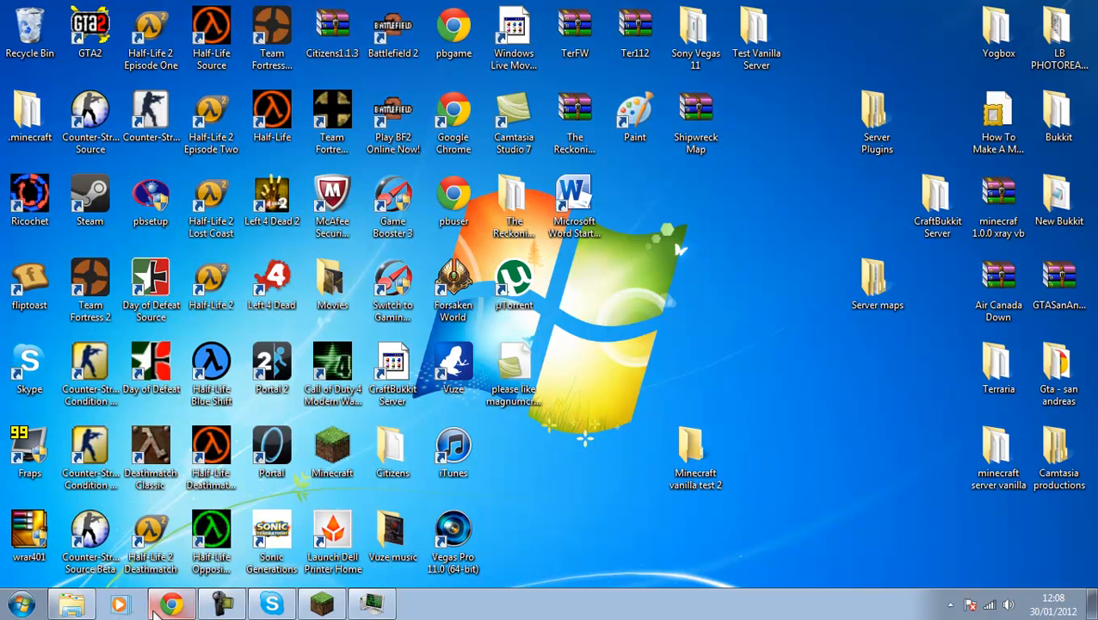
Step: Show the downloaded Minecraft_Server.exe in its folder and move it into the Minecraft vanilla test 2 folder on the desktop
click(172, 603)
click(162, 568)
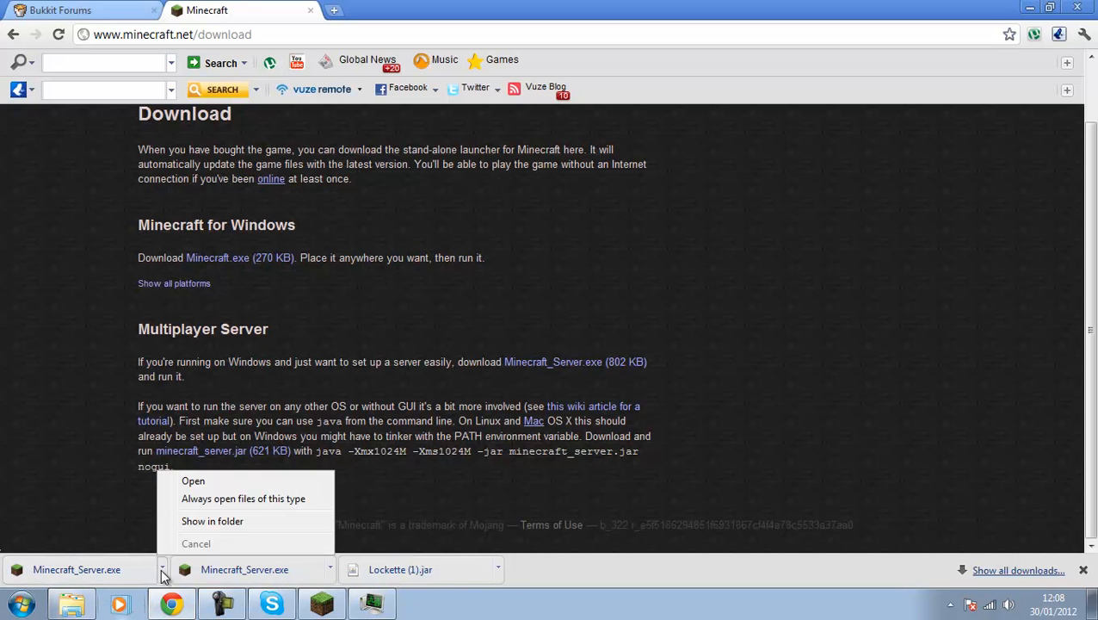
click(181, 522)
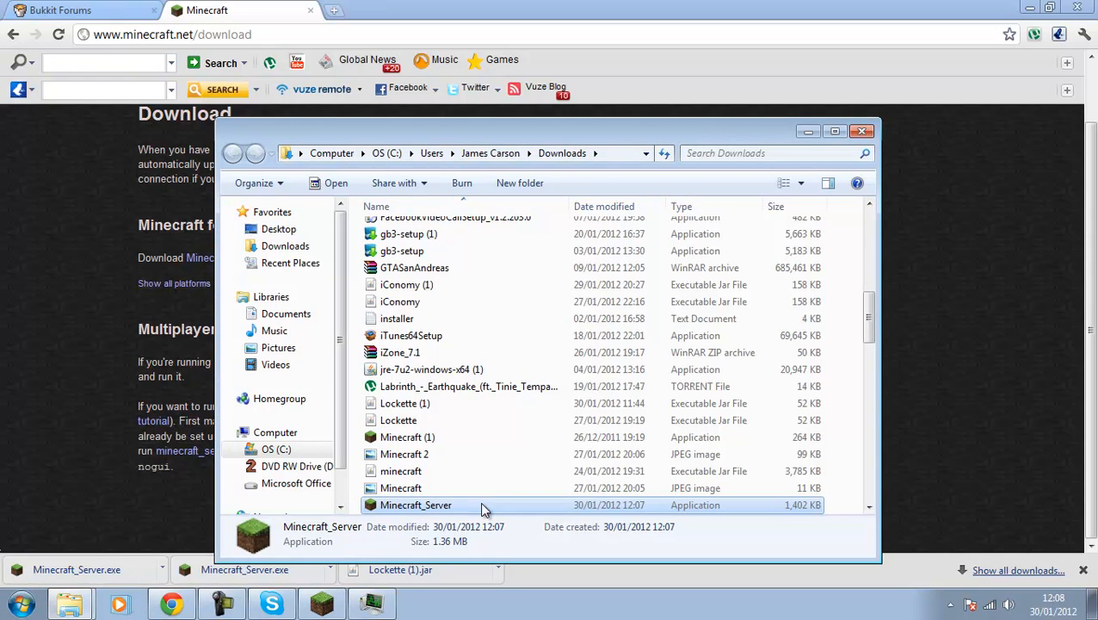
click(1094, 606)
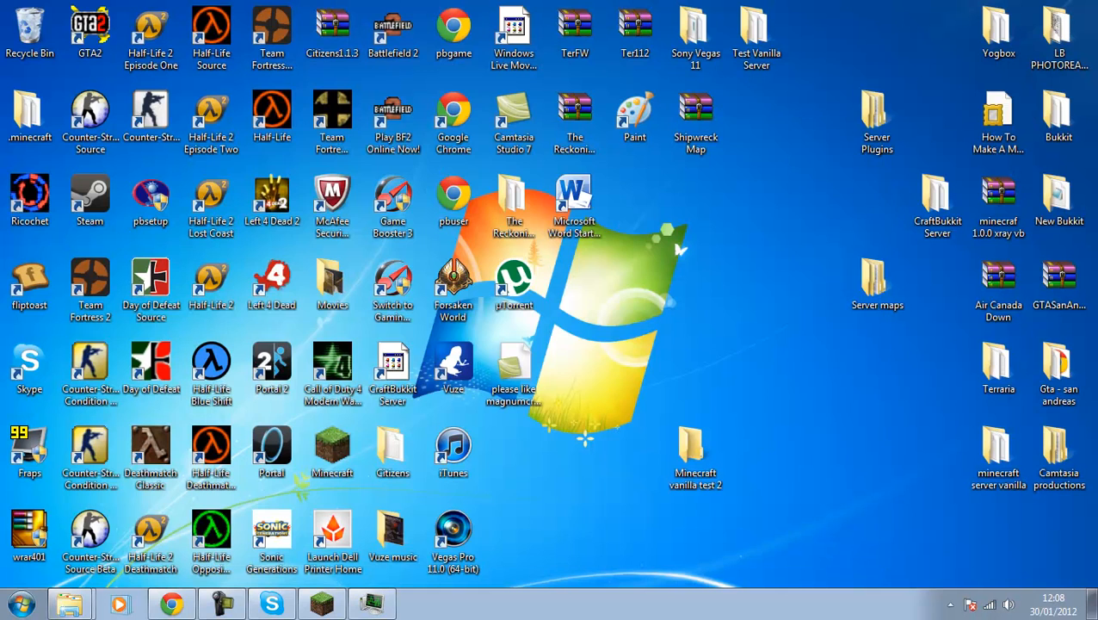
click(695, 480)
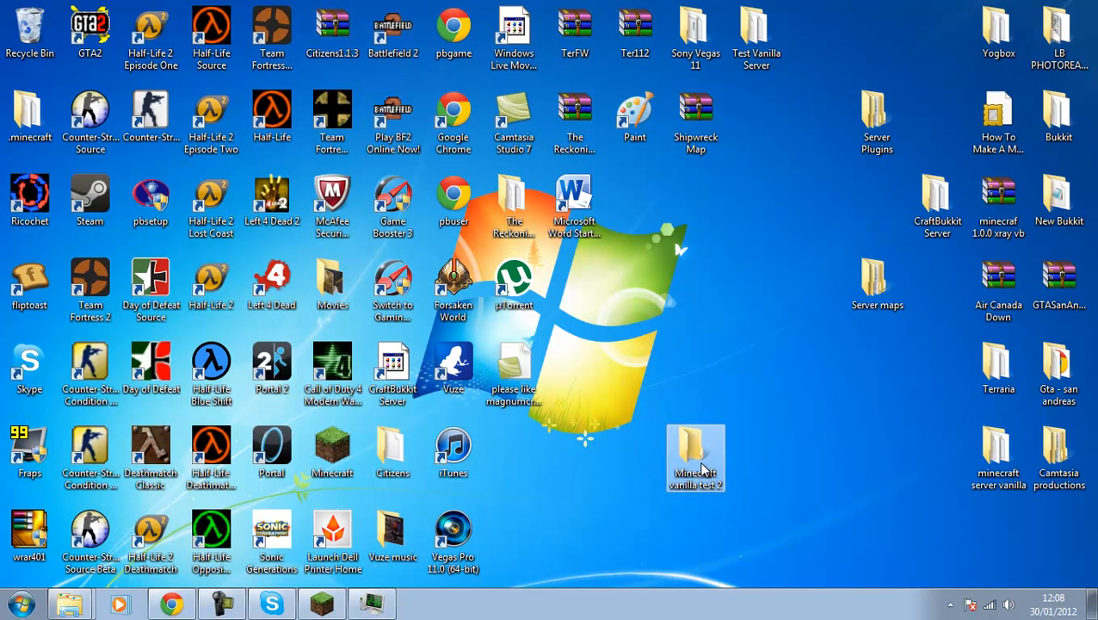
Step: Run Minecraft_Server from the Minecraft vanilla test 2 folder and minimize the server window once its startup is complete
double_click(702, 469)
double_click(484, 260)
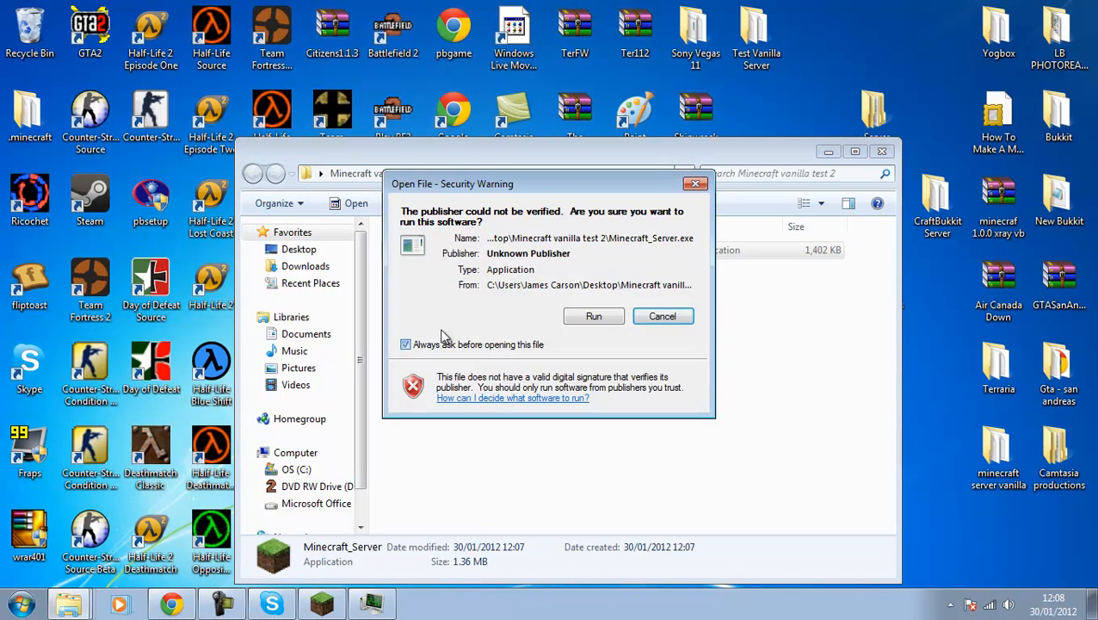
click(593, 315)
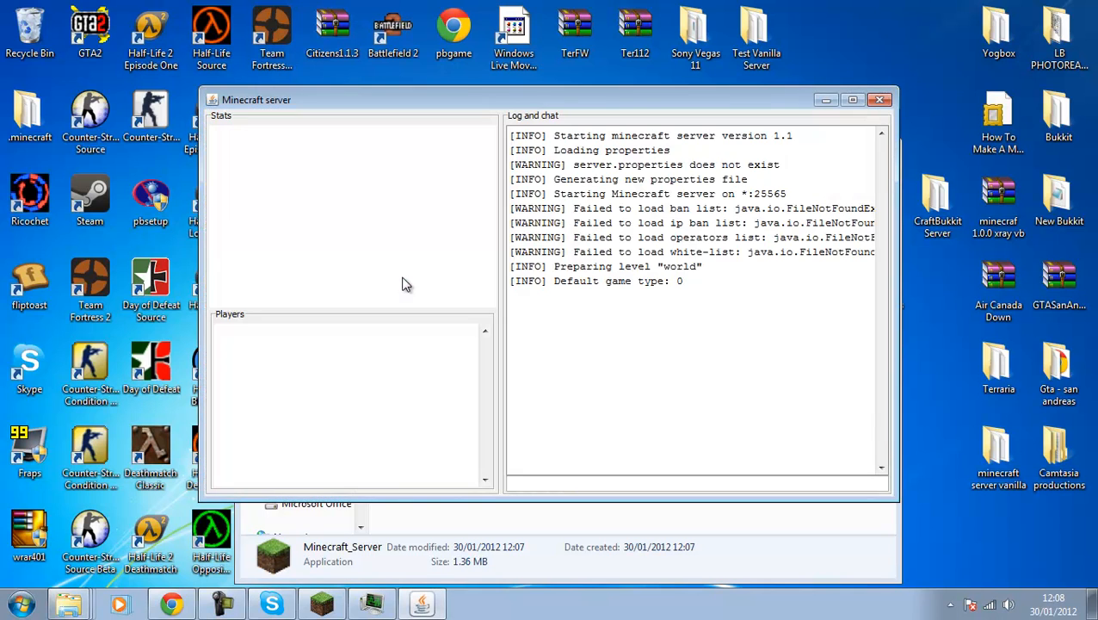
drag(711, 331, 665, 155)
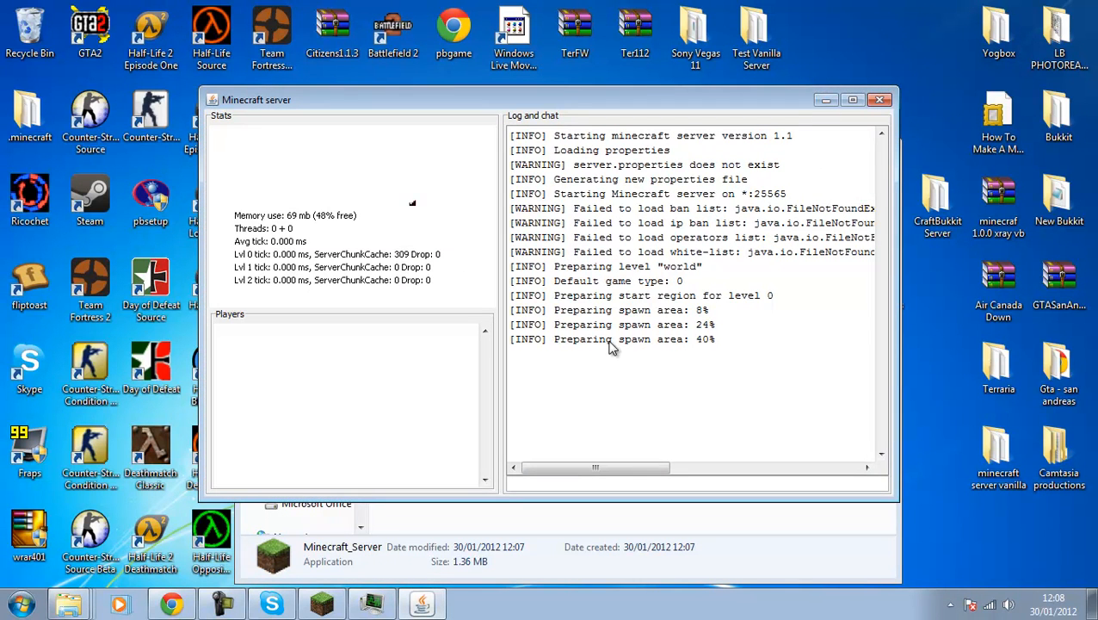
drag(610, 342, 654, 353)
drag(569, 233, 646, 374)
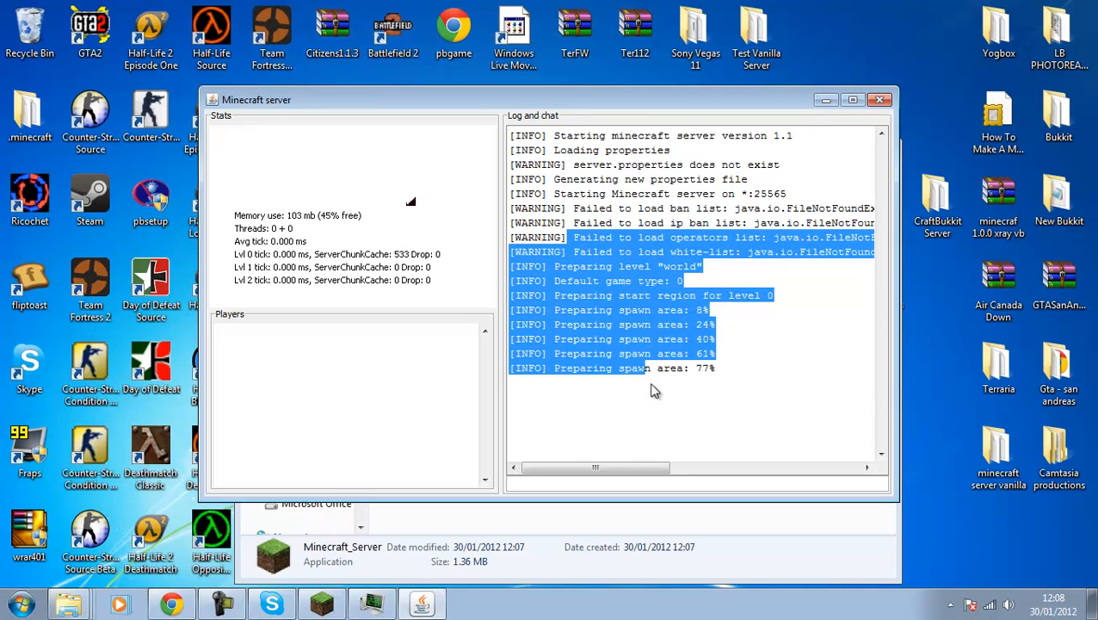
drag(612, 195, 696, 423)
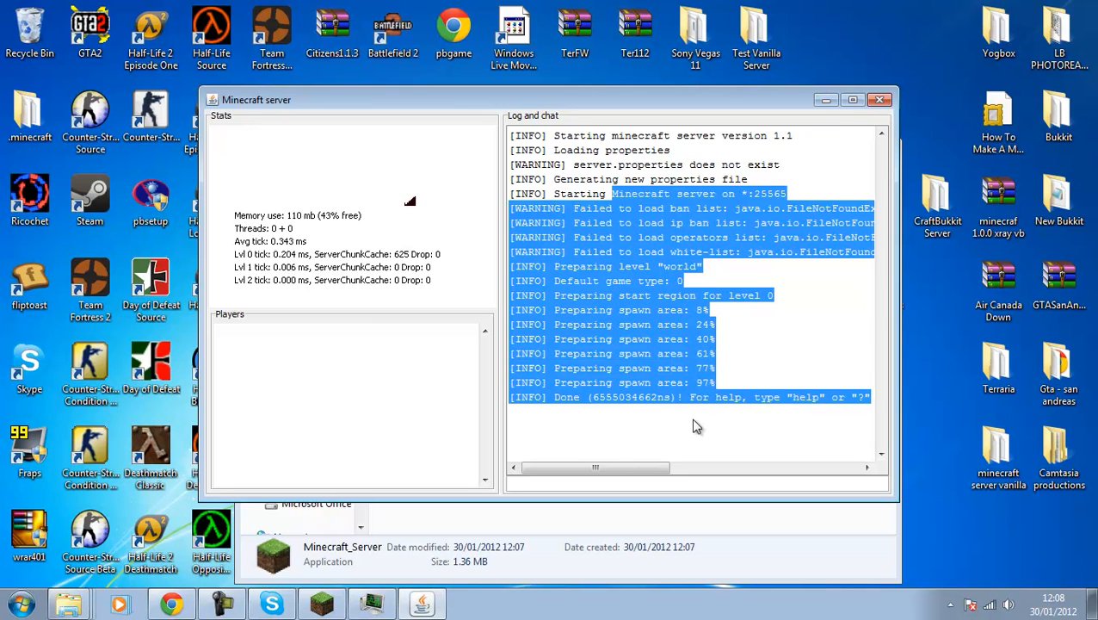
click(824, 103)
drag(652, 465, 490, 446)
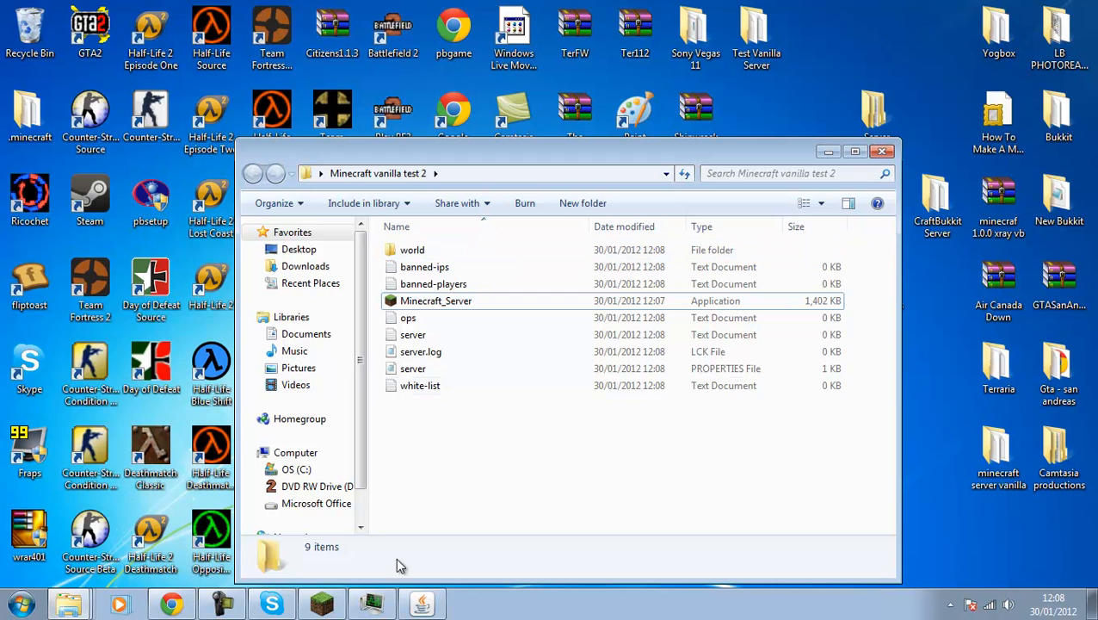
Step: View the generated server properties file in a maximized Notepad window and close it
double_click(456, 370)
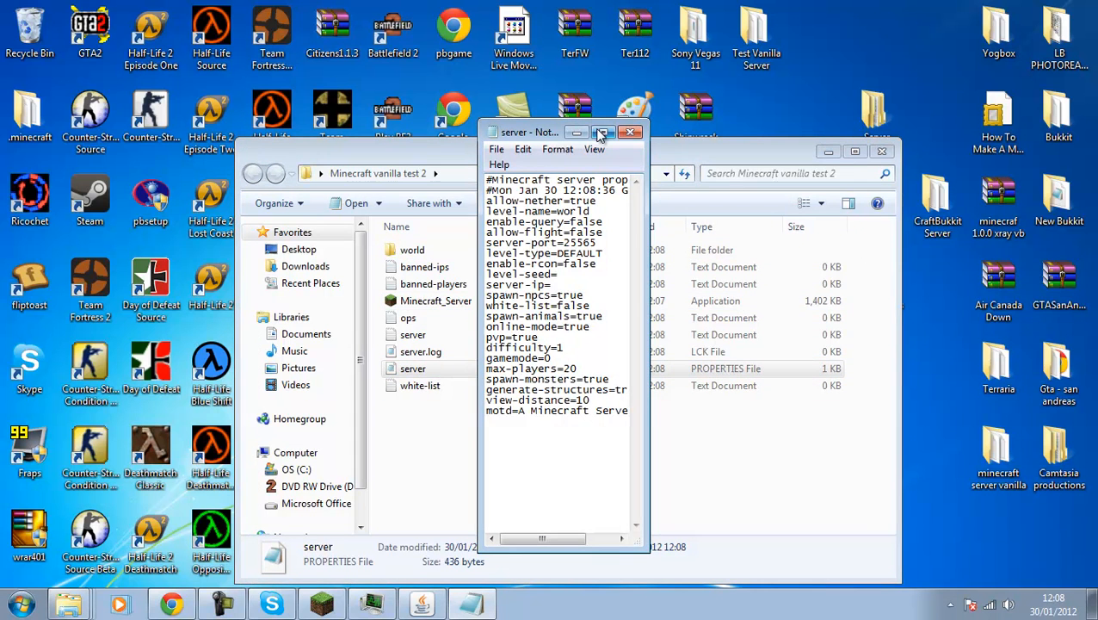
drag(216, 49, 120, 3)
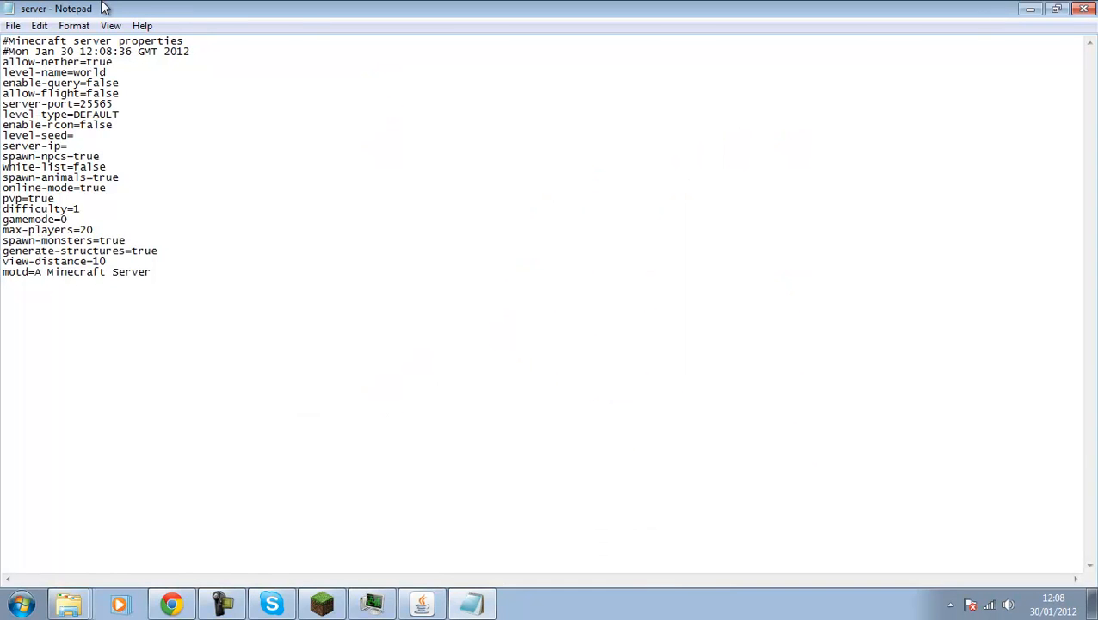
click(1078, 6)
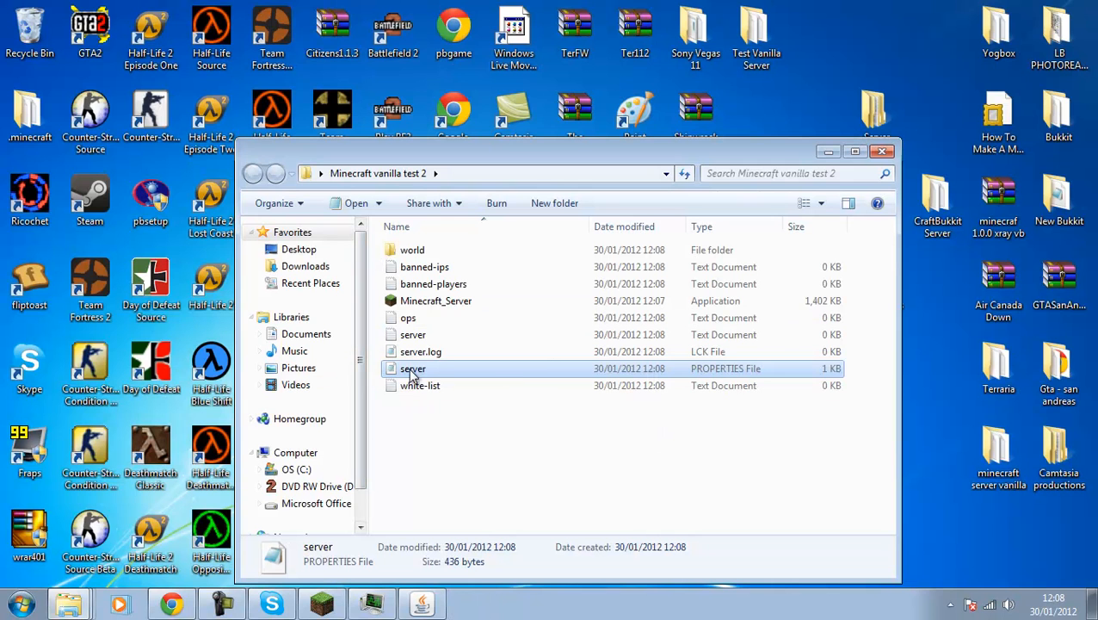
Step: Reopen the server properties file in Notepad and replace the motd text with TEST SERVER
double_click(574, 376)
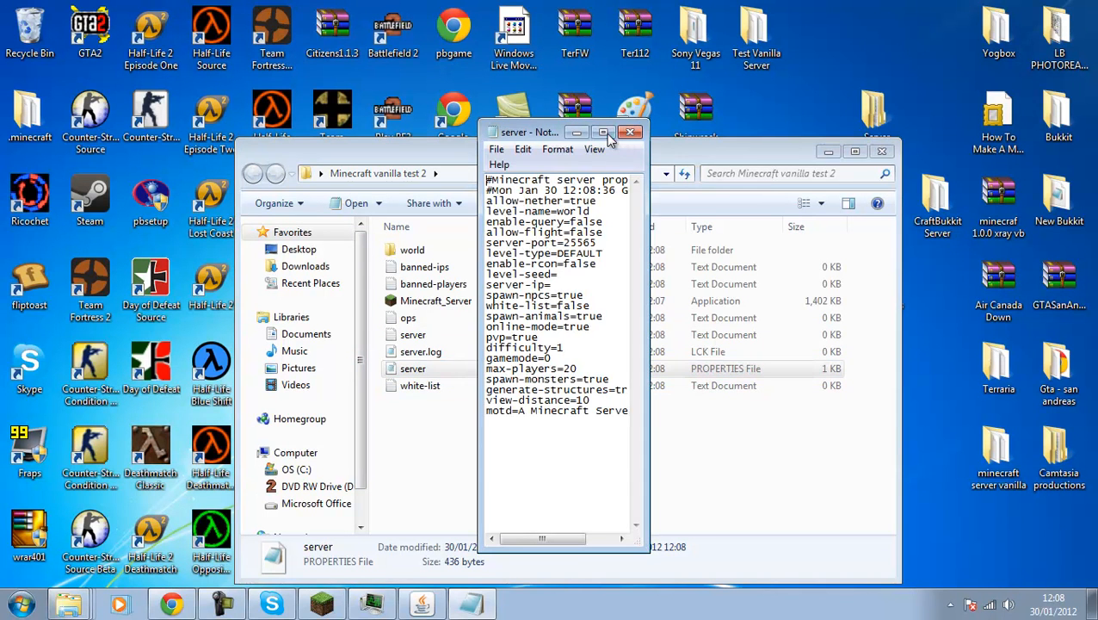
click(615, 131)
mouse_move(28, 279)
mouse_down()
mouse_move(38, 261)
mouse_move(38, 272)
mouse_up()
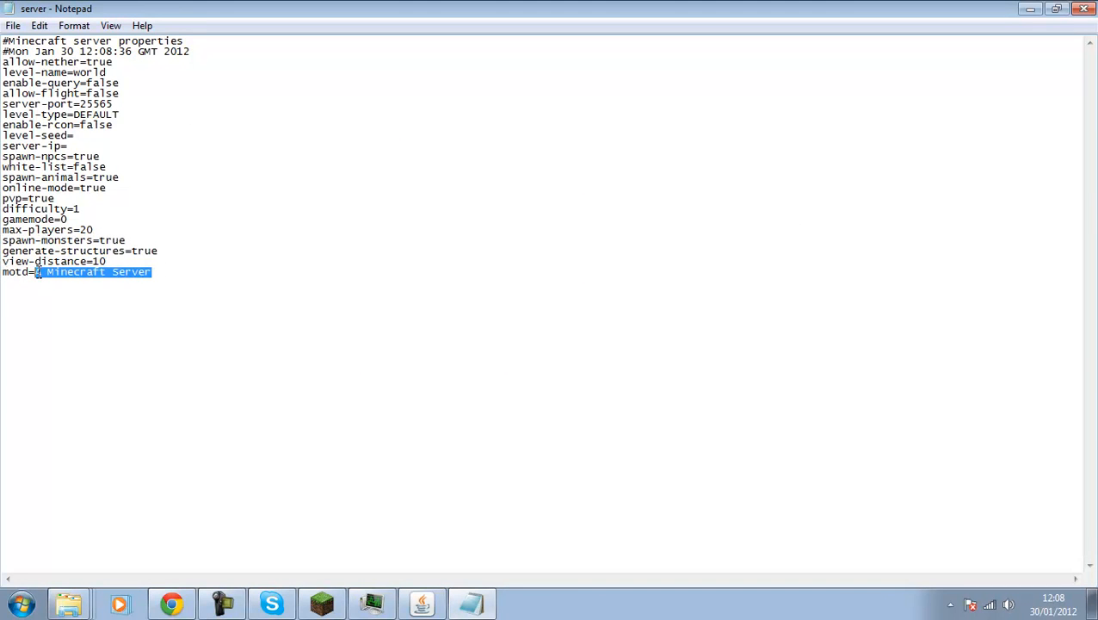
key(BackSpace)
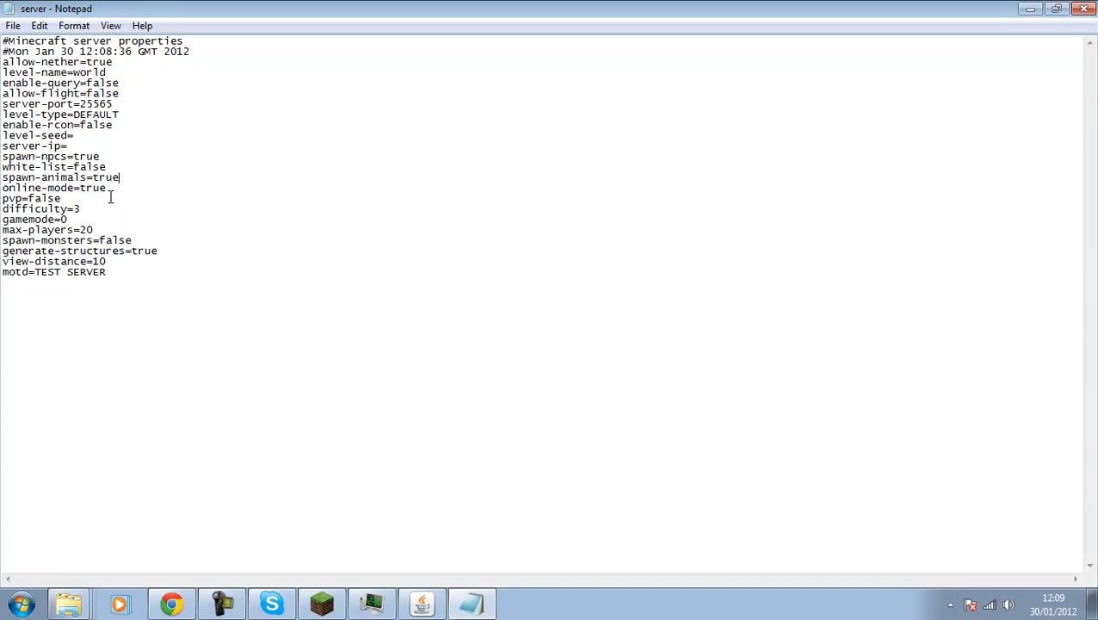
Step: Close the server properties file with its changes saved and minimize the Minecraft vanilla test 2 folder window
click(107, 156)
click(1057, 8)
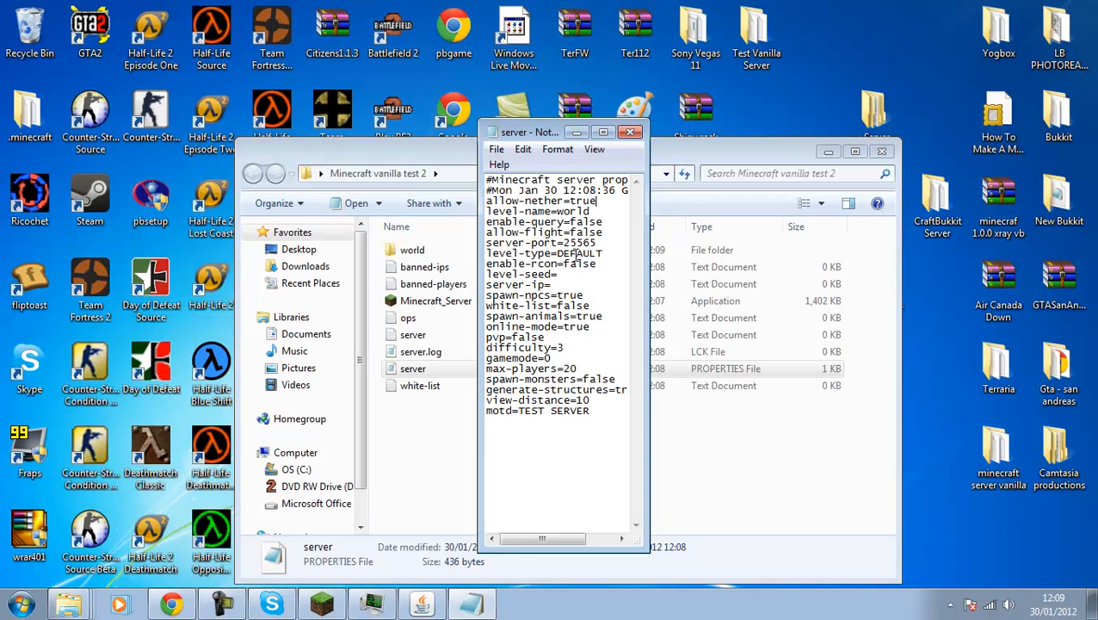
click(630, 132)
click(510, 319)
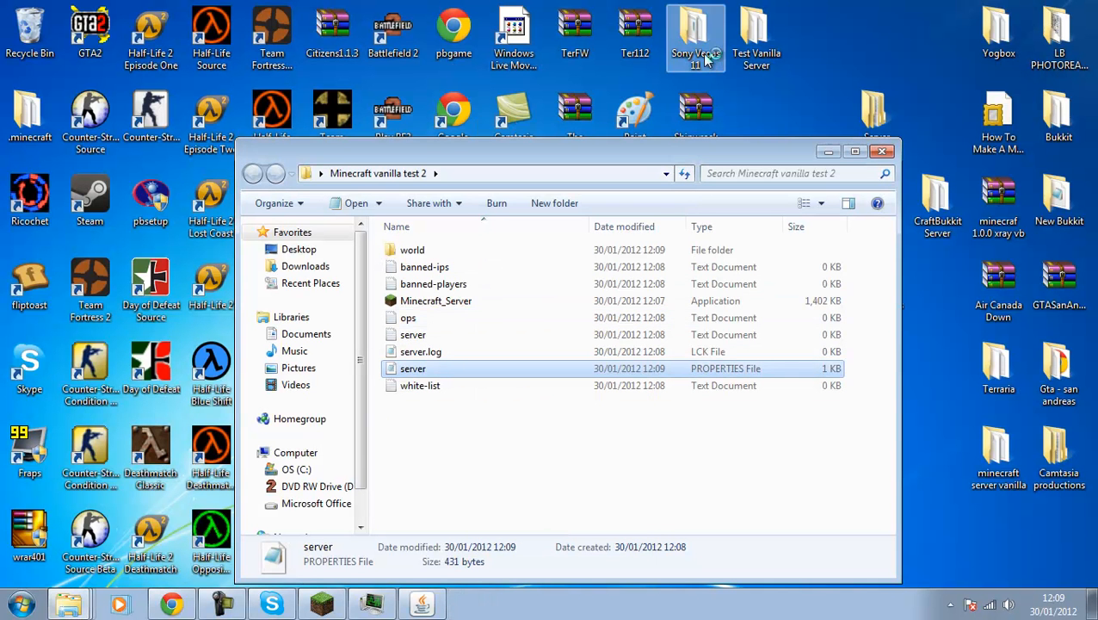
click(829, 151)
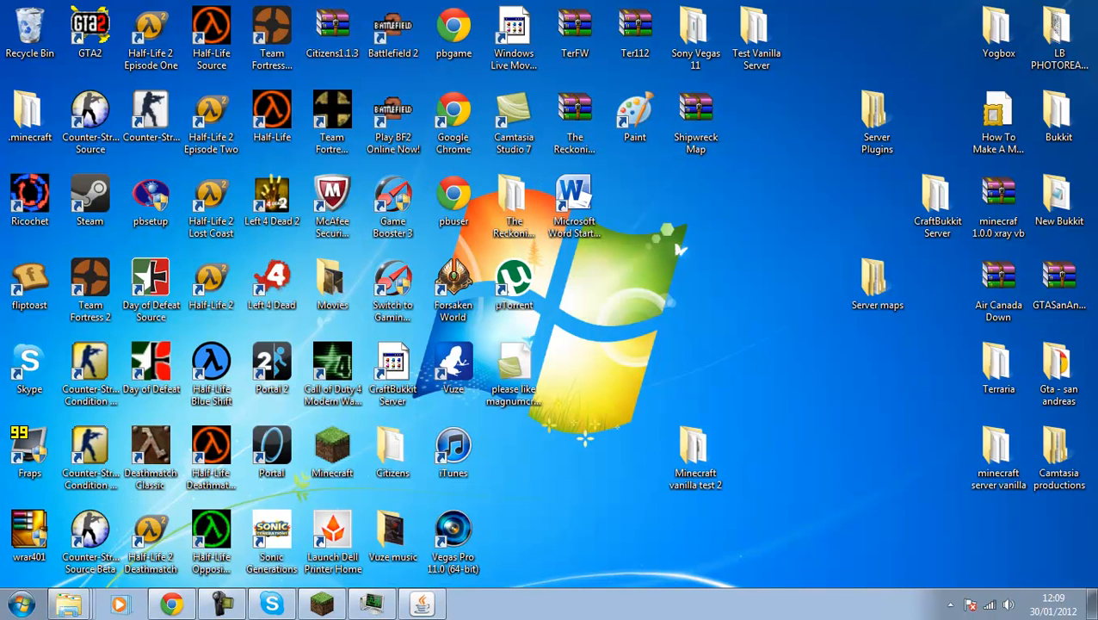
Step: Search the computer's programs for cmd and open the command prompt
click(6, 606)
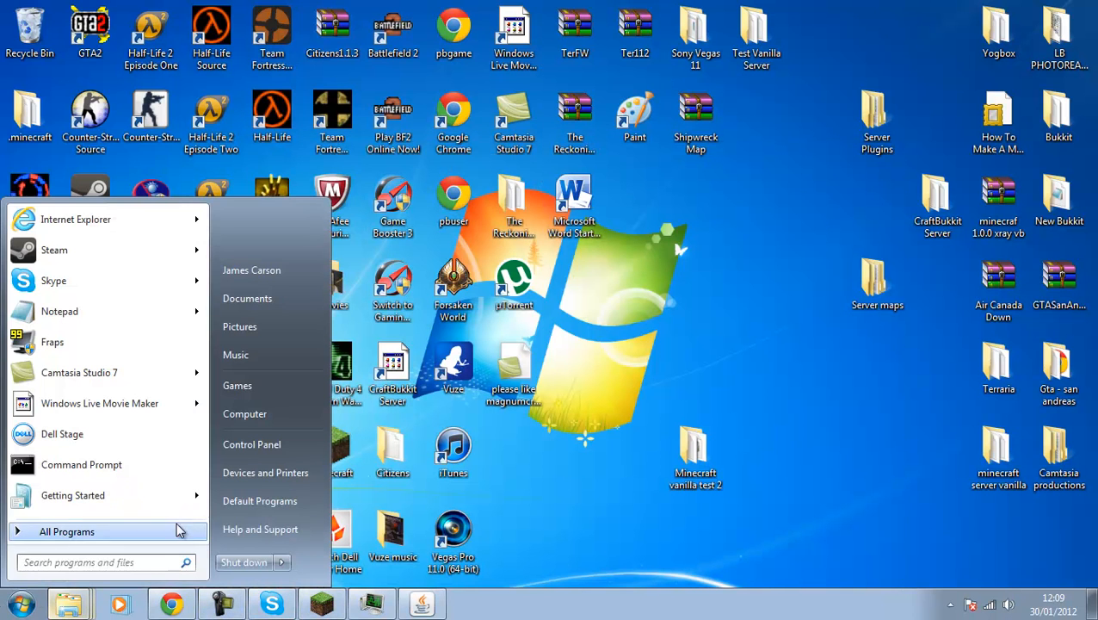
click(176, 560)
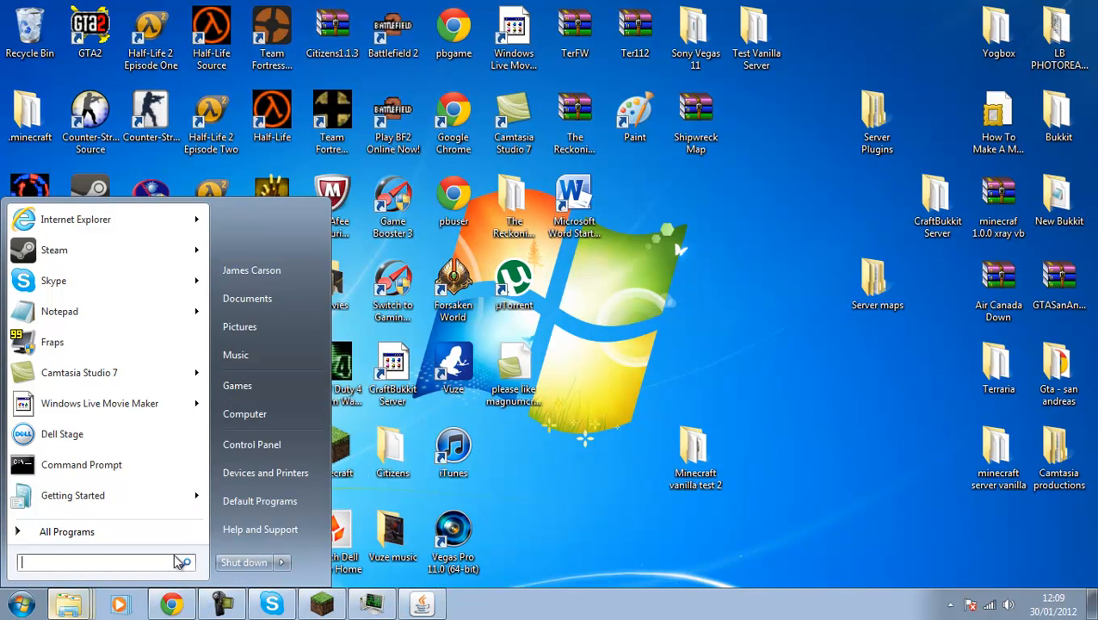
key(Escape)
click(25, 606)
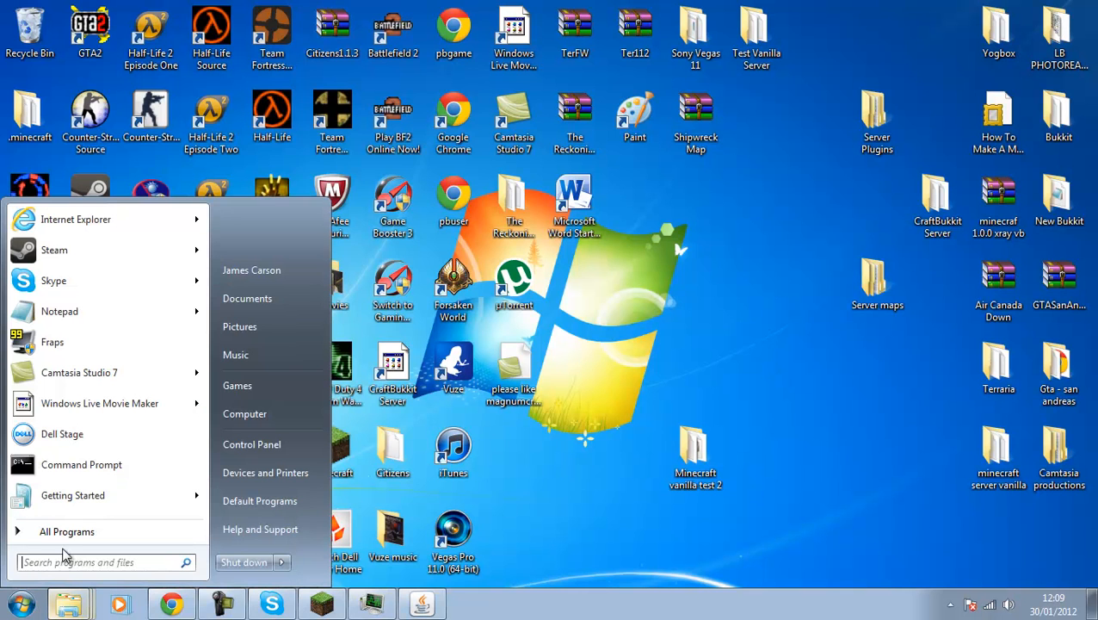
click(84, 559)
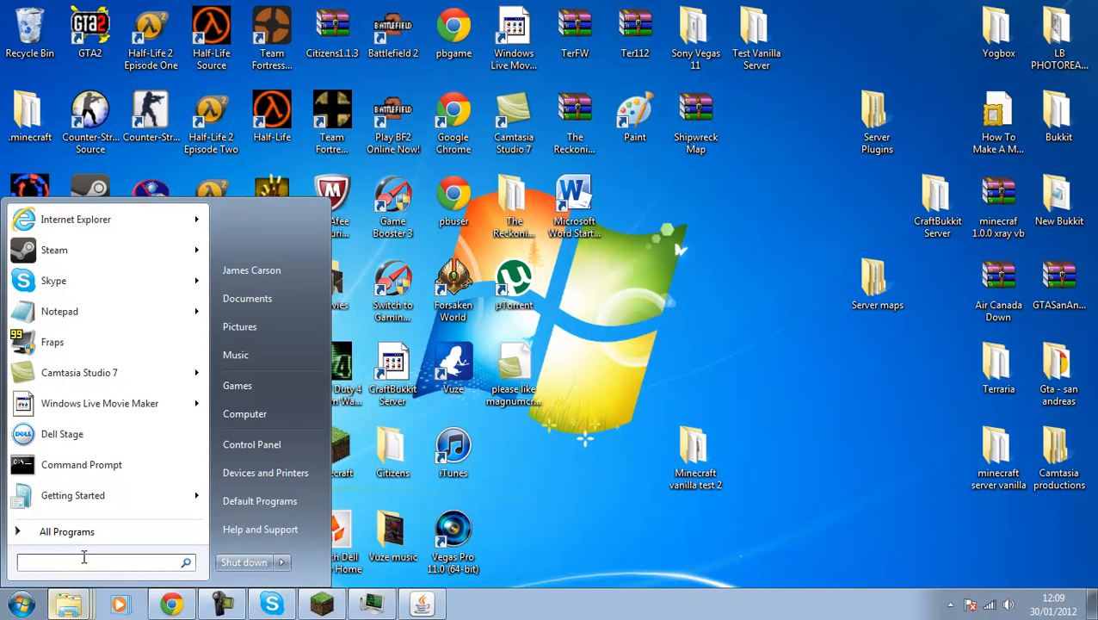
text(cmd)
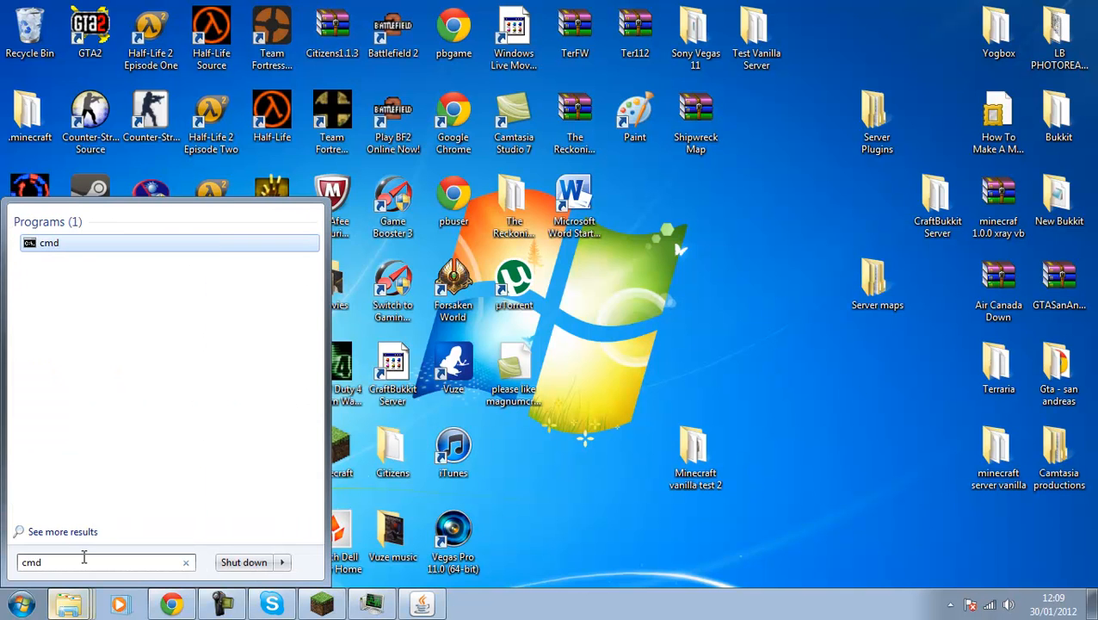
key(Return)
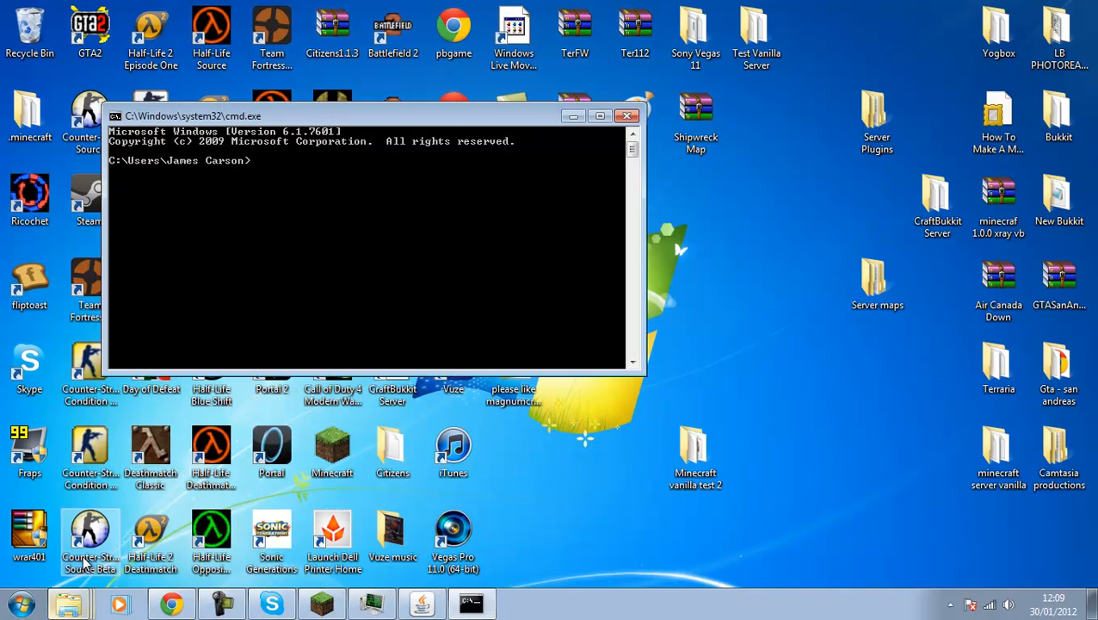
Step: Run ipconfig in the command prompt and examine the wireless adapter's IPv4 address and default gateway
drag(240, 115, 400, 186)
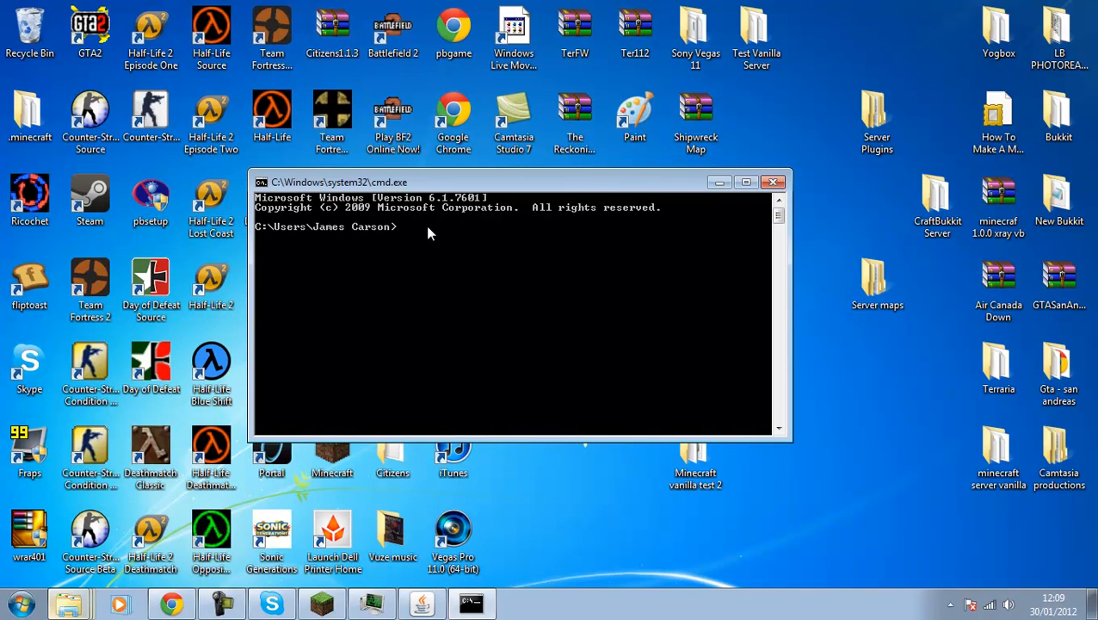
text(ipconfig)
key(Return)
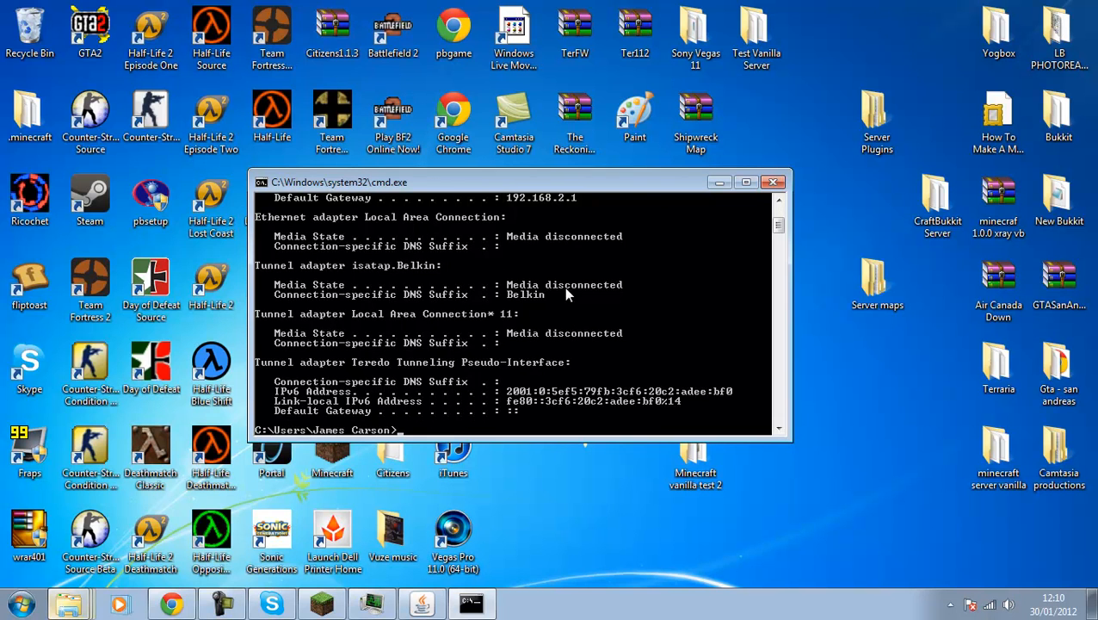
scroll(551, 289, up, 3)
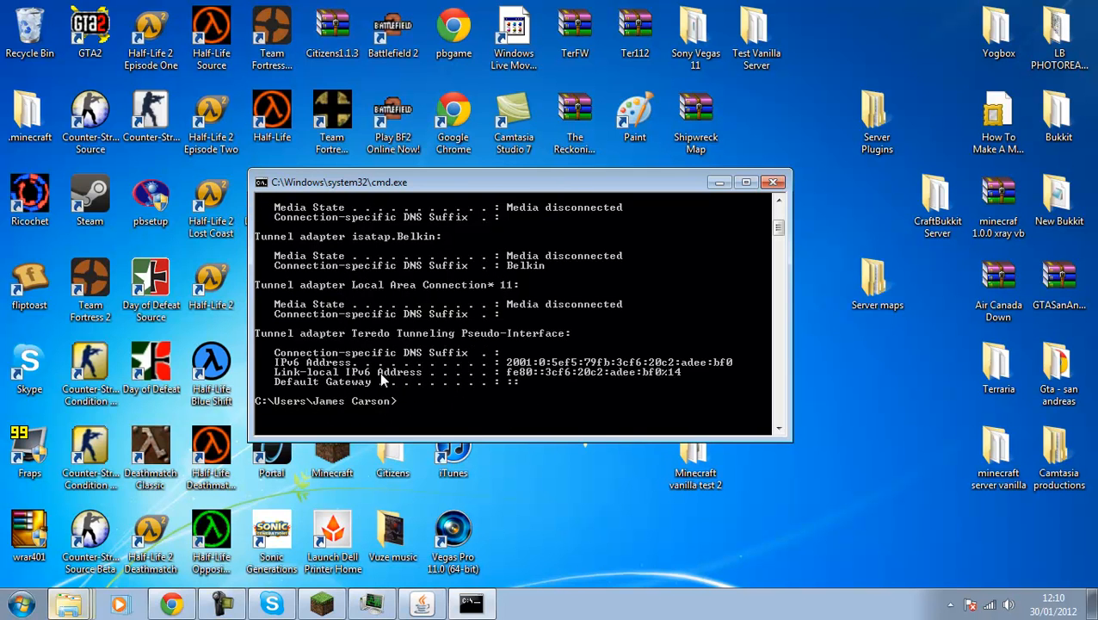
scroll(380, 368, up, 5)
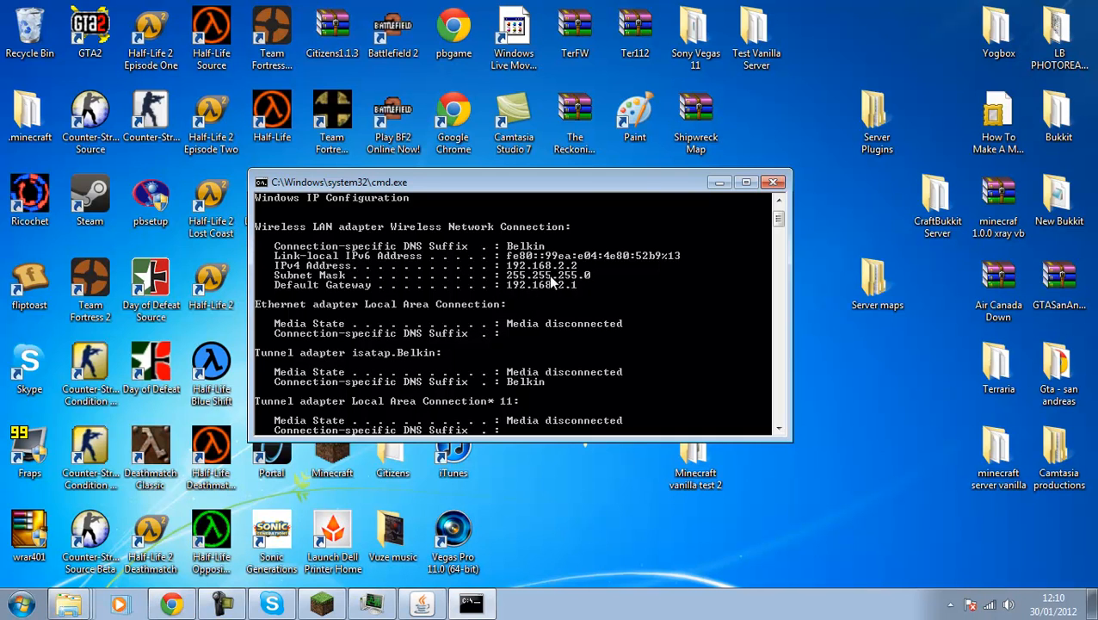
drag(662, 183, 584, 216)
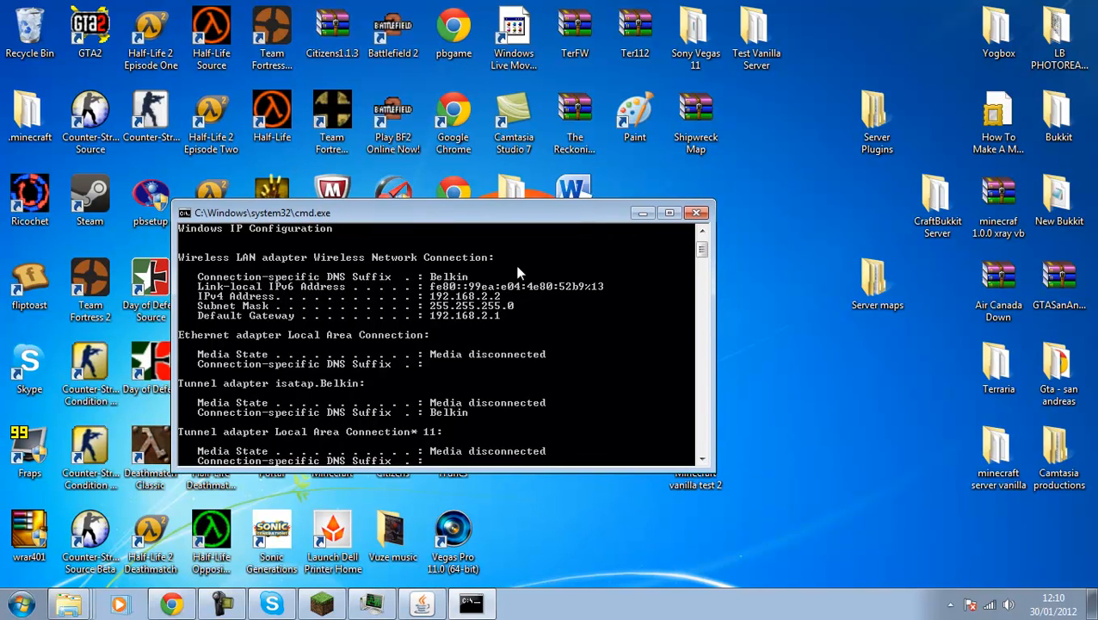
Step: Switch to Chrome and load the router's setup page at the default gateway address 192.168.2.1, checking it against the ipconfig output
click(172, 603)
click(334, 9)
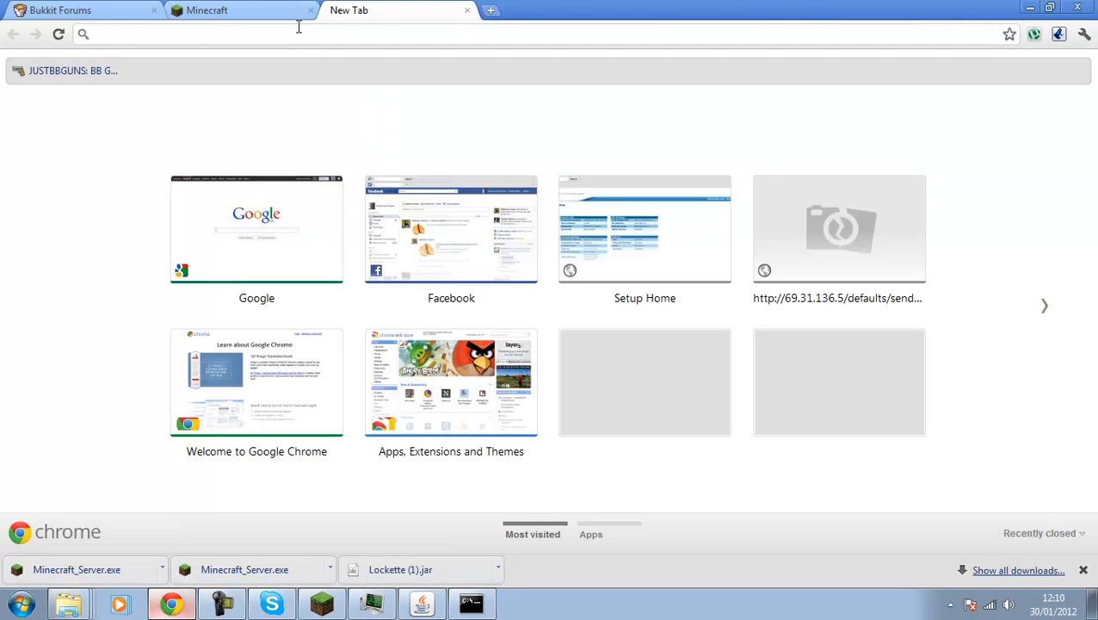
text(192)
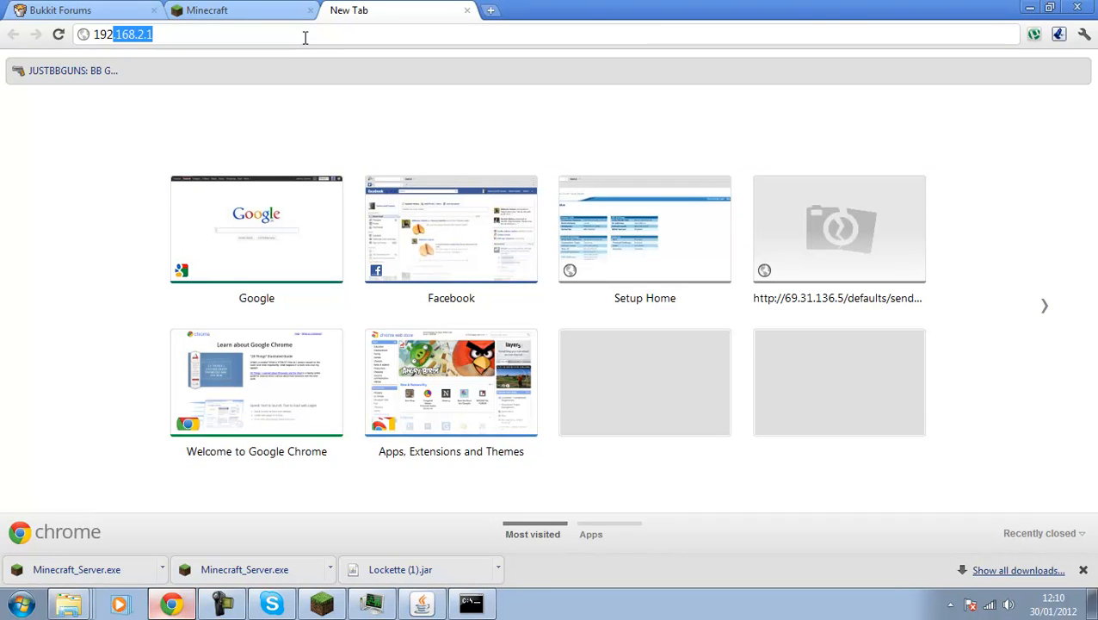
text(.168.2)
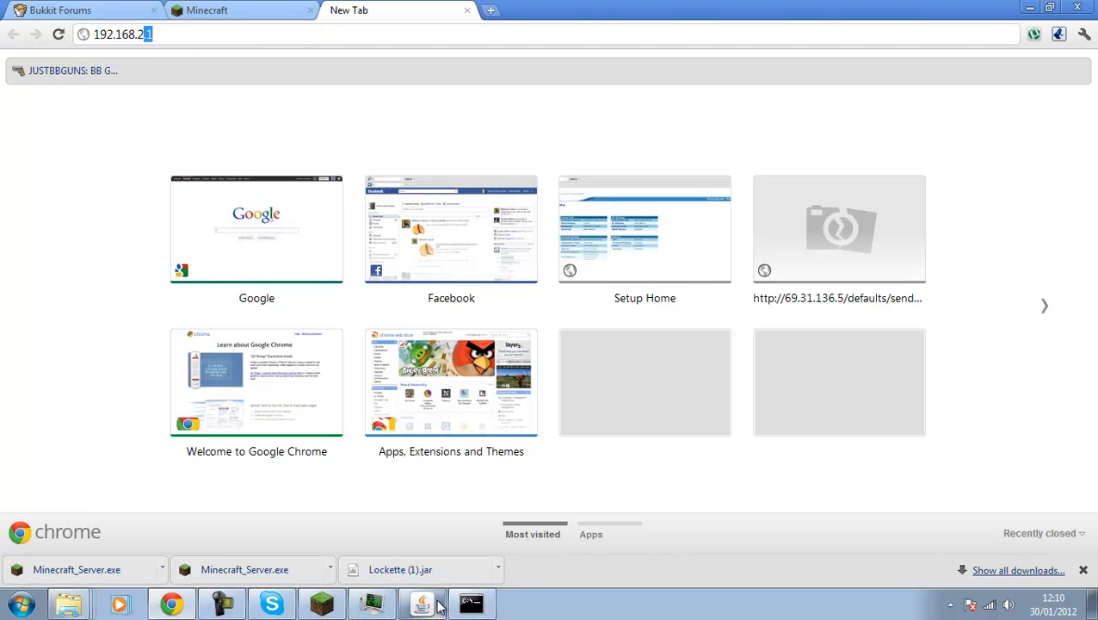
click(470, 603)
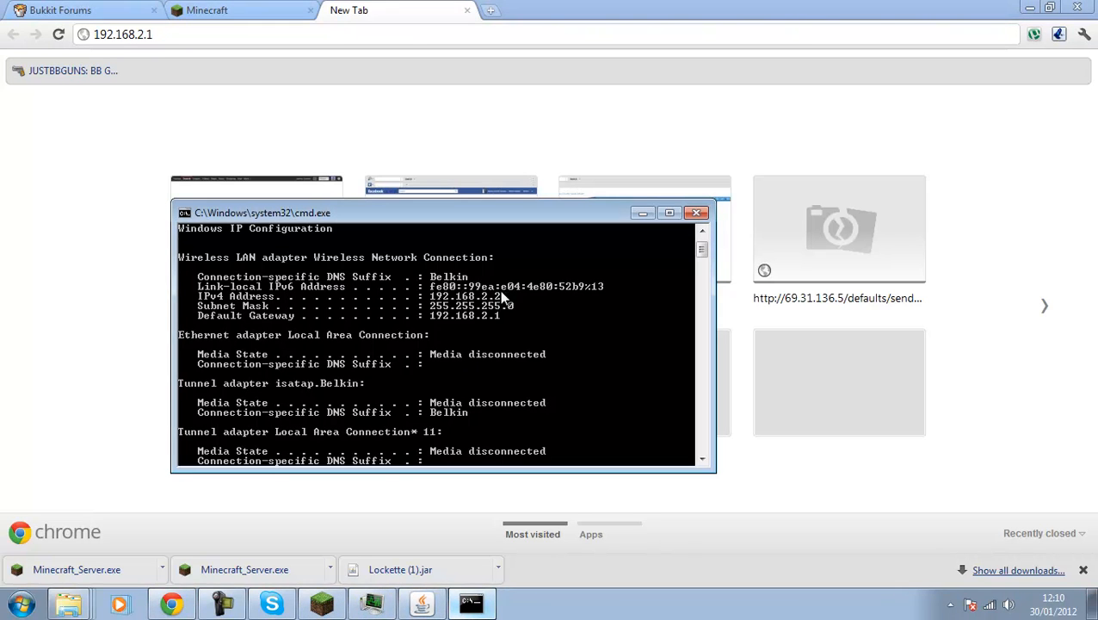
click(3, 317)
click(172, 35)
click(168, 37)
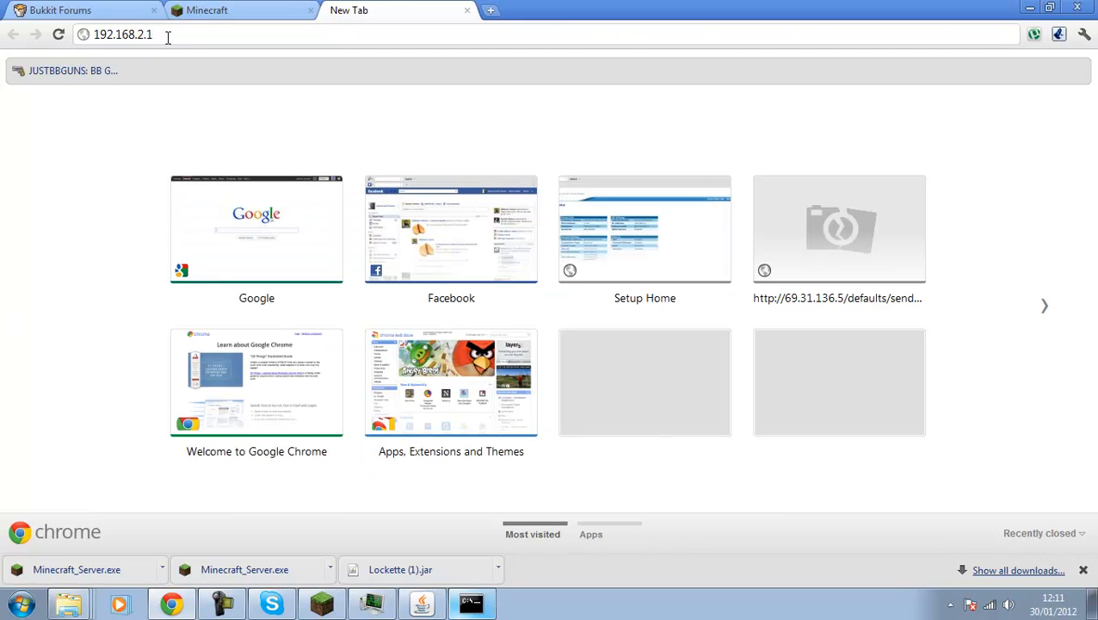
key(Return)
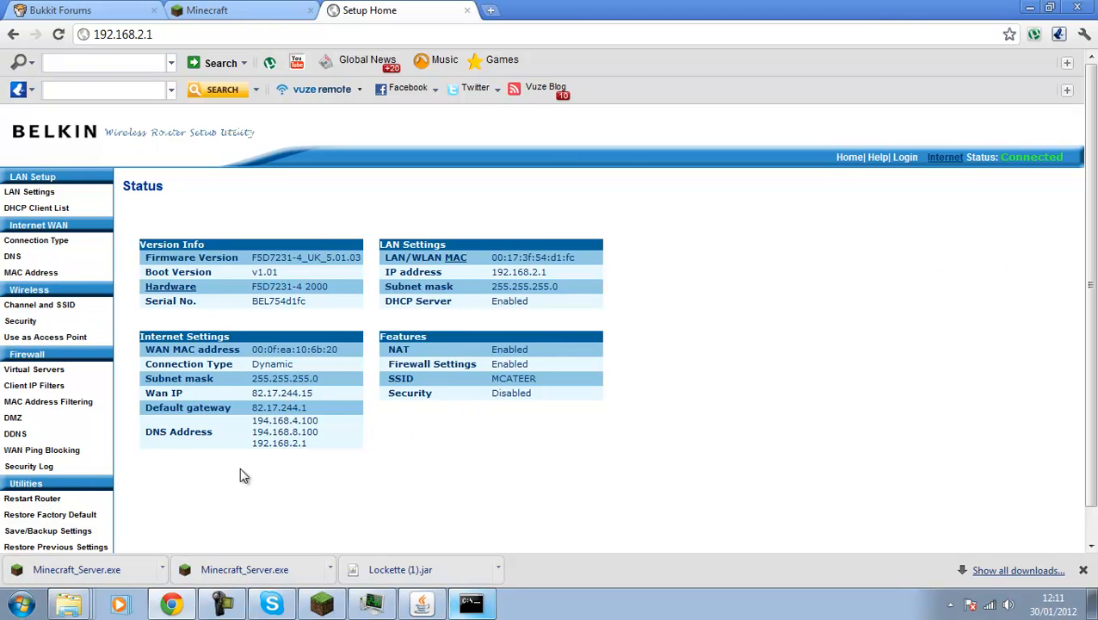
Step: Open the router's Virtual Servers settings, log in with the password field left blank, and dismiss the advert popup
click(43, 370)
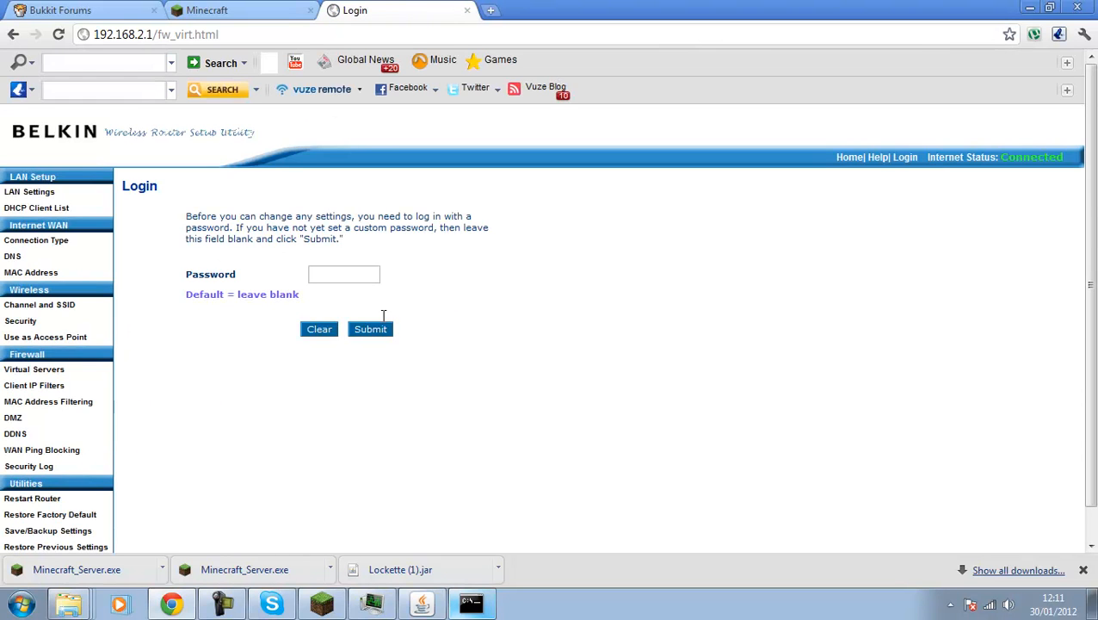
click(390, 329)
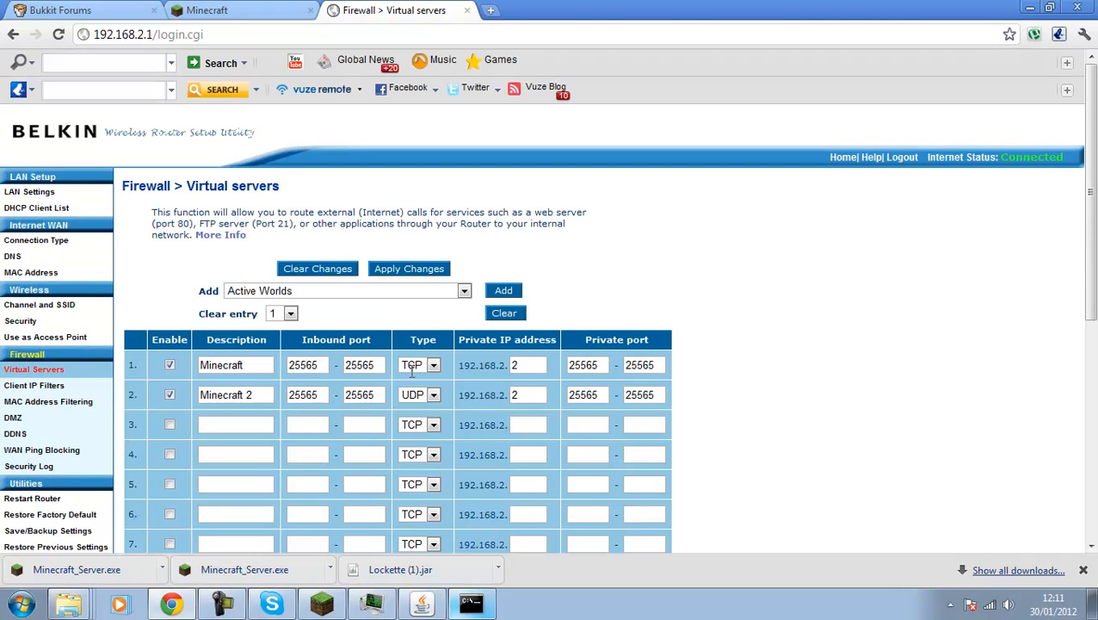
scroll(1086, 247, down, 1)
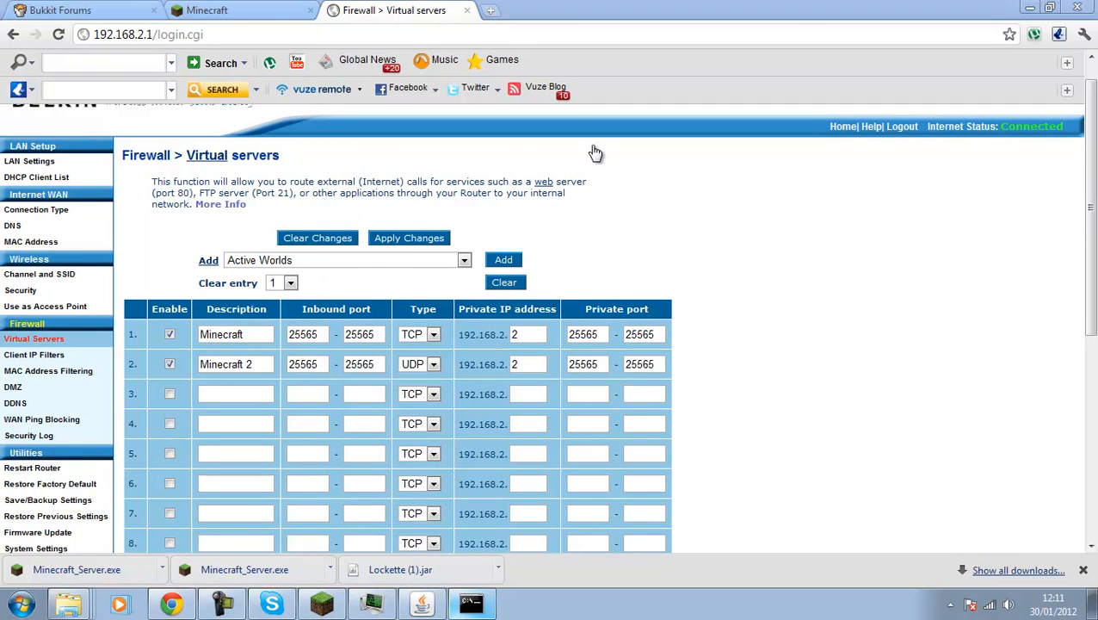
mouse_move(191, 160)
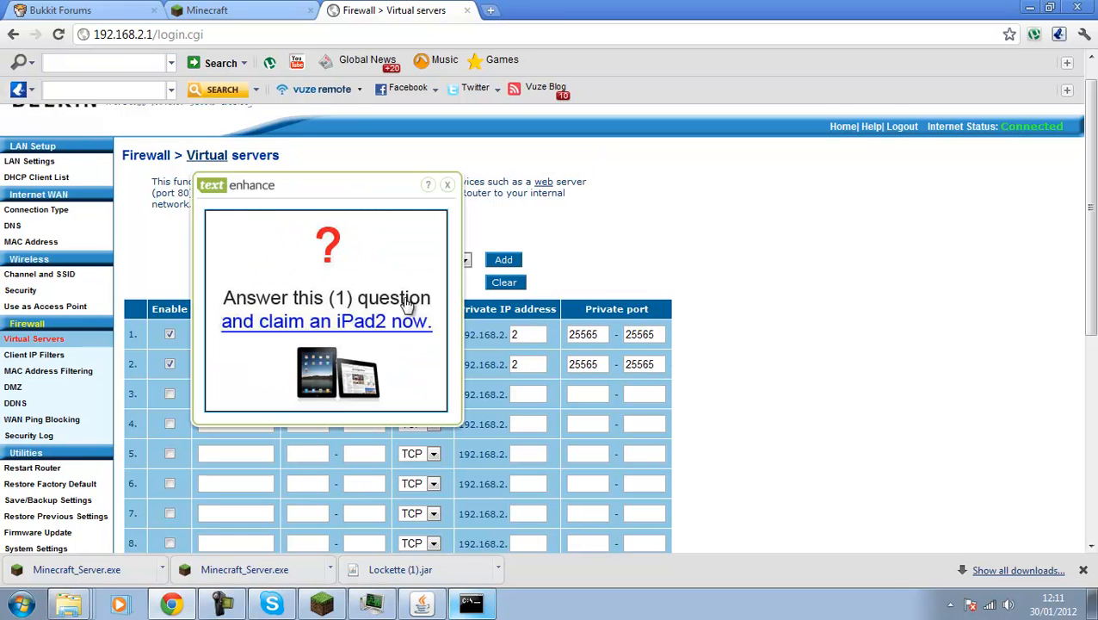
click(447, 184)
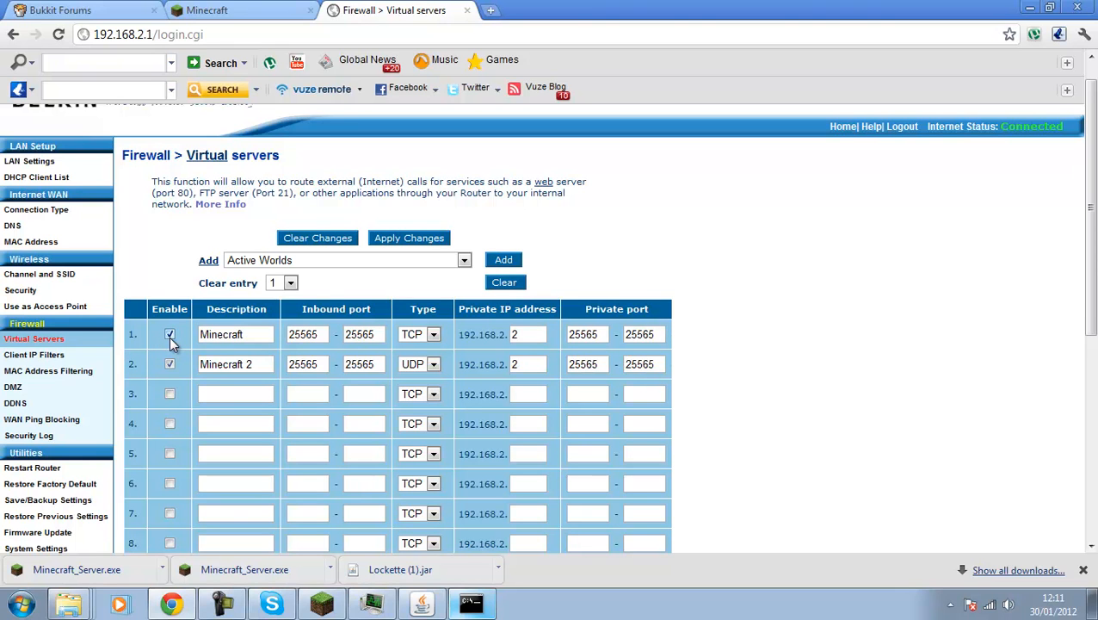
Step: Clear the first virtual server entry's description and re-enter it as Minecraft
click(268, 334)
key(BackSpace)
key(BackSpace)
key(BackSpace)
key(BackSpace)
key(BackSpace)
key(BackSpace)
key(BackSpace)
key(BackSpace)
key(BackSpace)
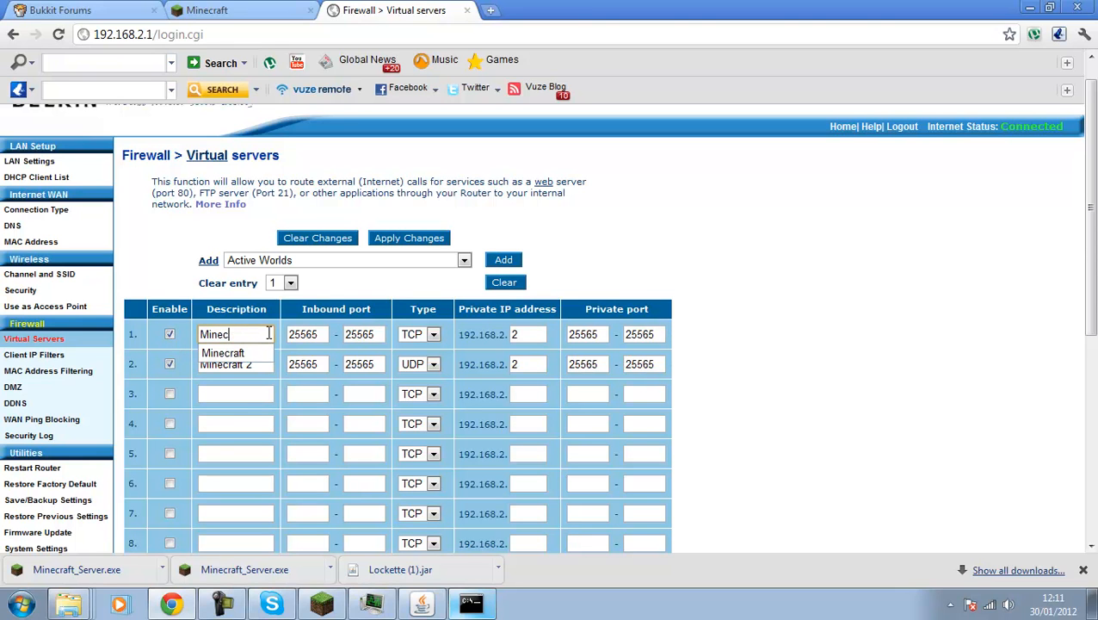
text(Minerc)
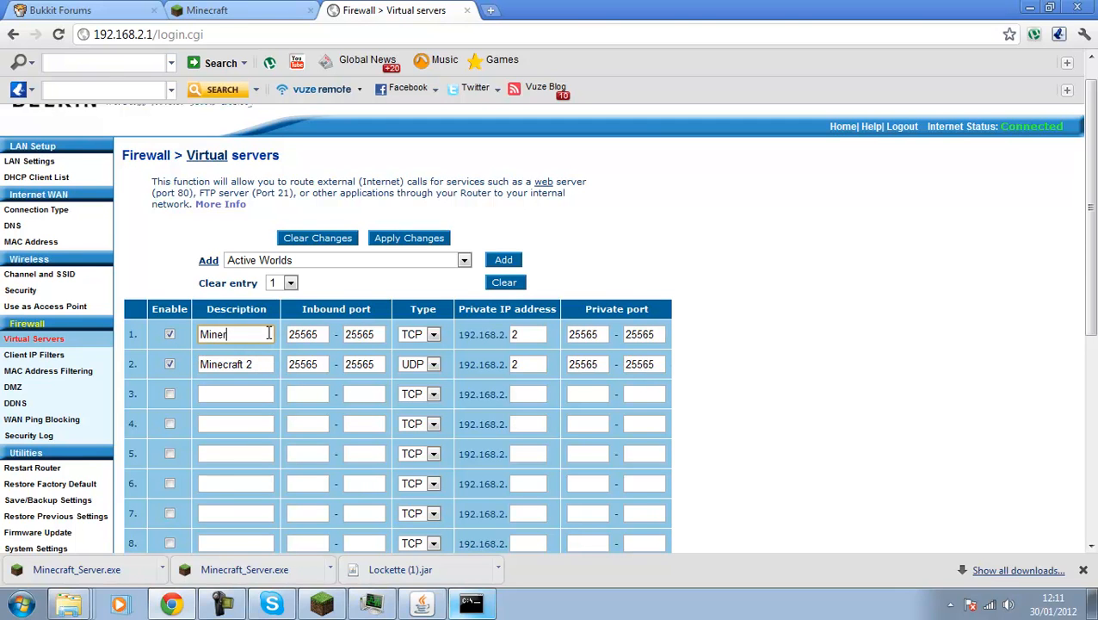
key(BackSpace)
key(BackSpace)
text(cra)
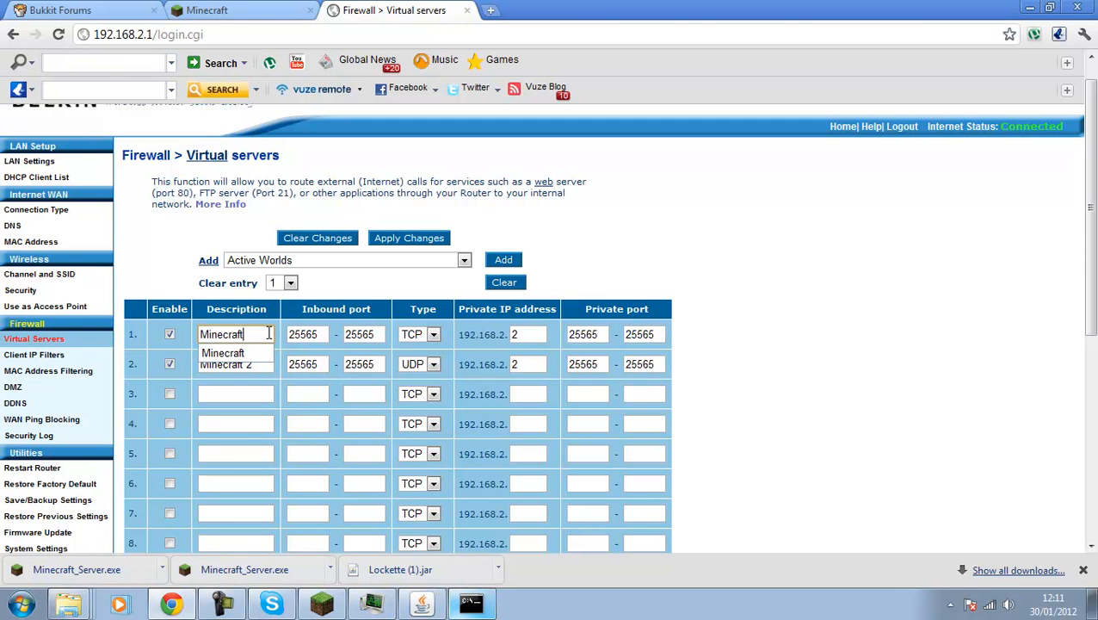
text(ft)
click(263, 355)
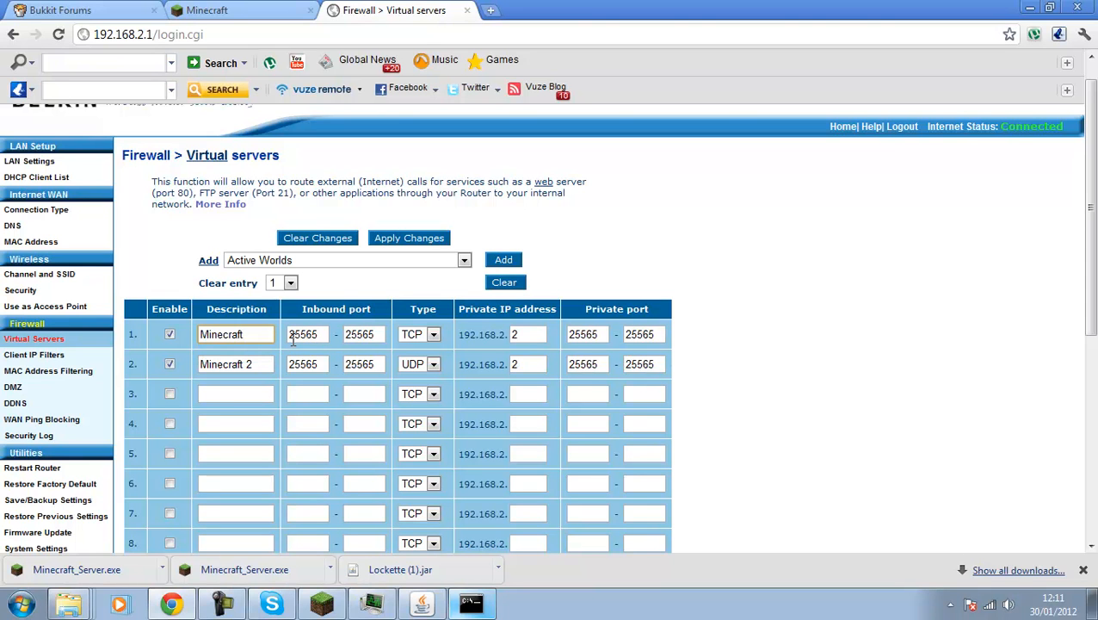
Step: Set the first entry's inbound port range to 25565 - 25565 and its type to TCP
click(320, 335)
double_click(321, 335)
click(319, 335)
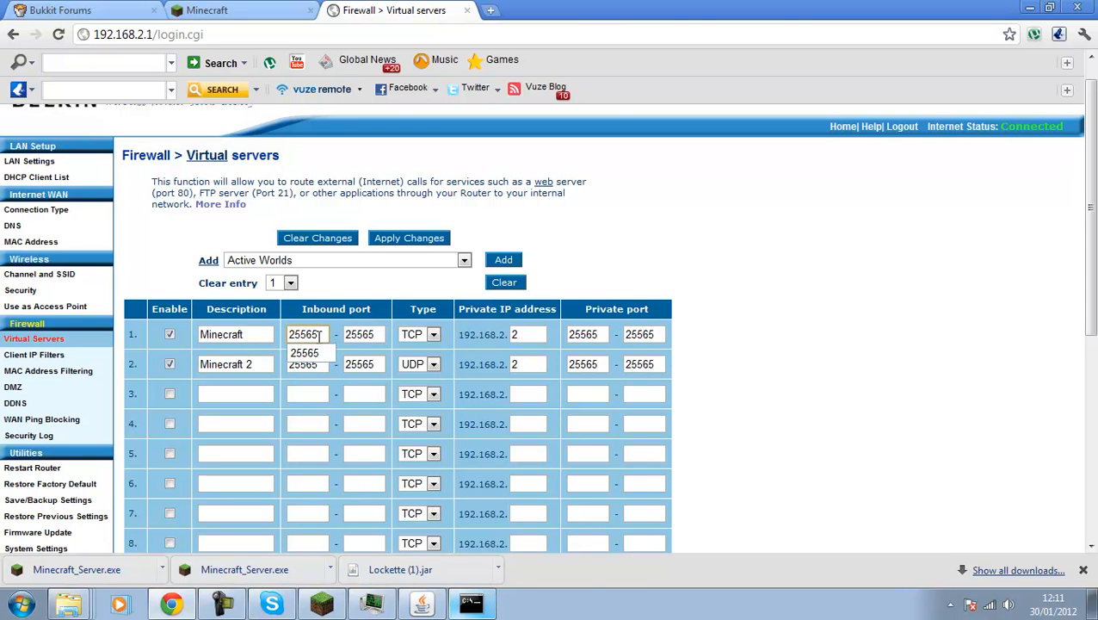
click(326, 352)
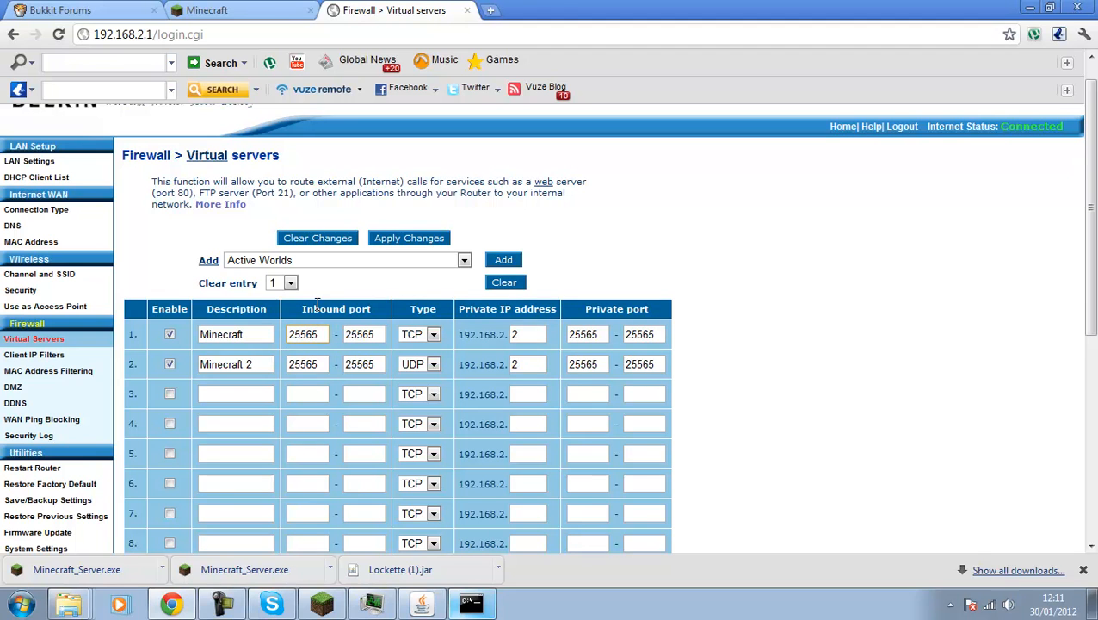
click(327, 335)
click(378, 335)
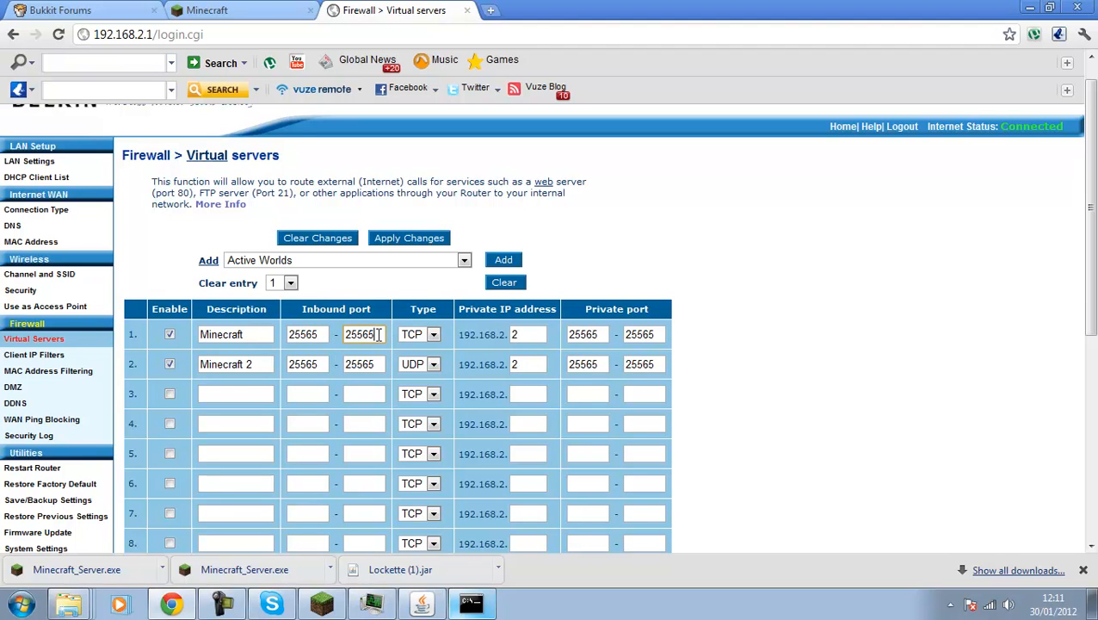
click(433, 334)
click(437, 348)
Step: Check the IPv4 address in the command prompt window and return to the first entry's private port fields
click(470, 603)
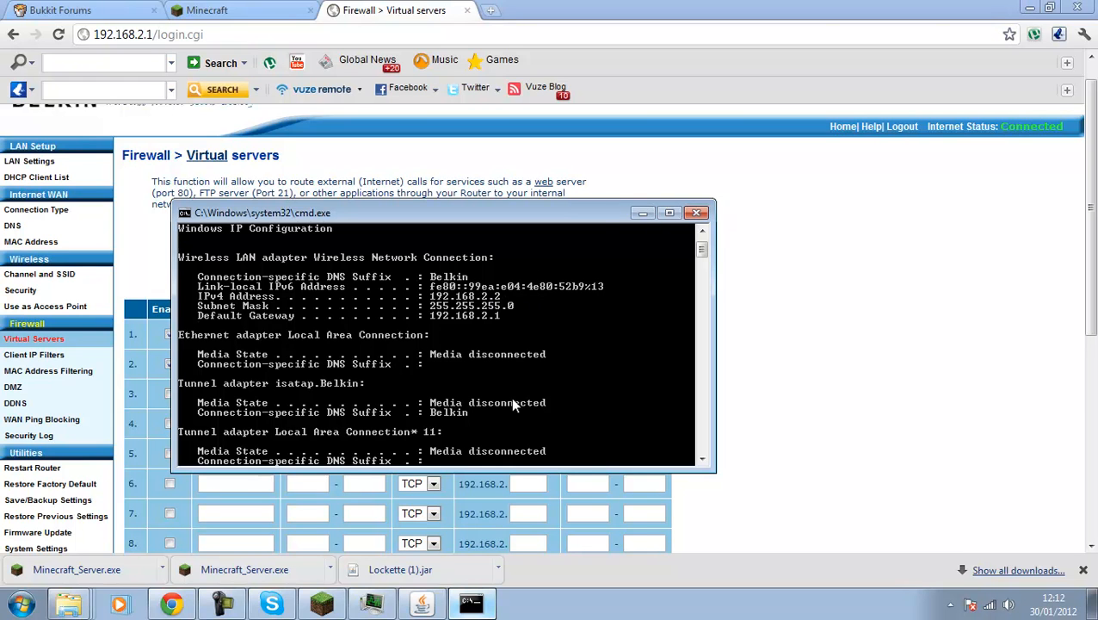
key(alt+Tab)
click(575, 331)
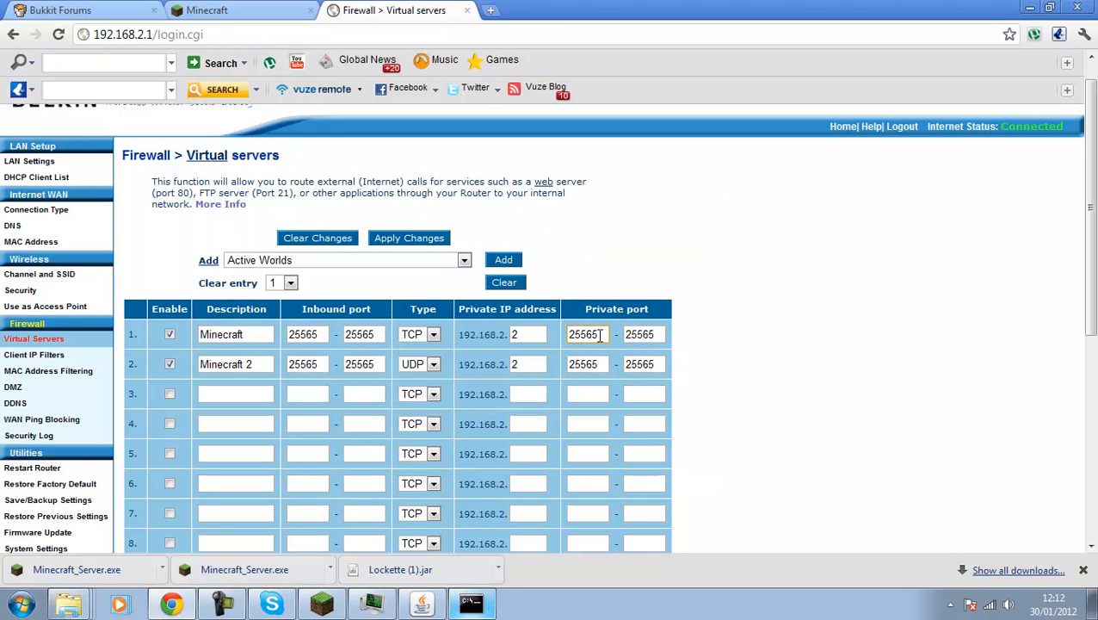
click(629, 317)
Step: Keep the Minecraft 2 entry enabled with type UDP and the Minecraft entry with type TCP
click(169, 364)
click(434, 364)
click(431, 389)
click(435, 364)
click(421, 396)
click(429, 334)
click(425, 347)
click(275, 362)
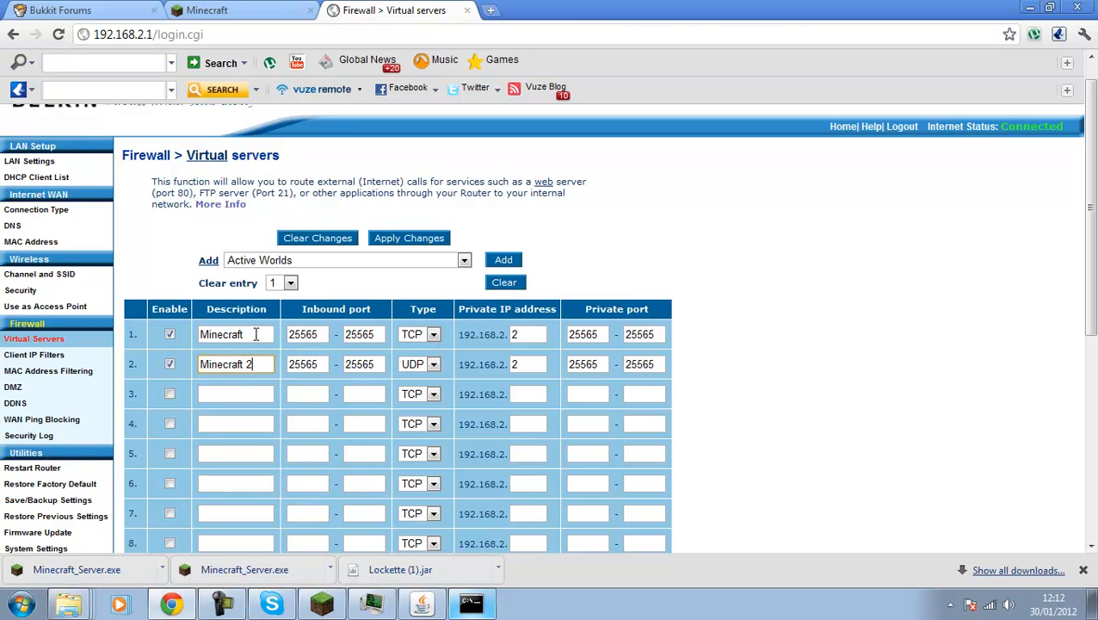
Step: Apply the changes to the router's virtual server entries and close the router setup page
click(413, 240)
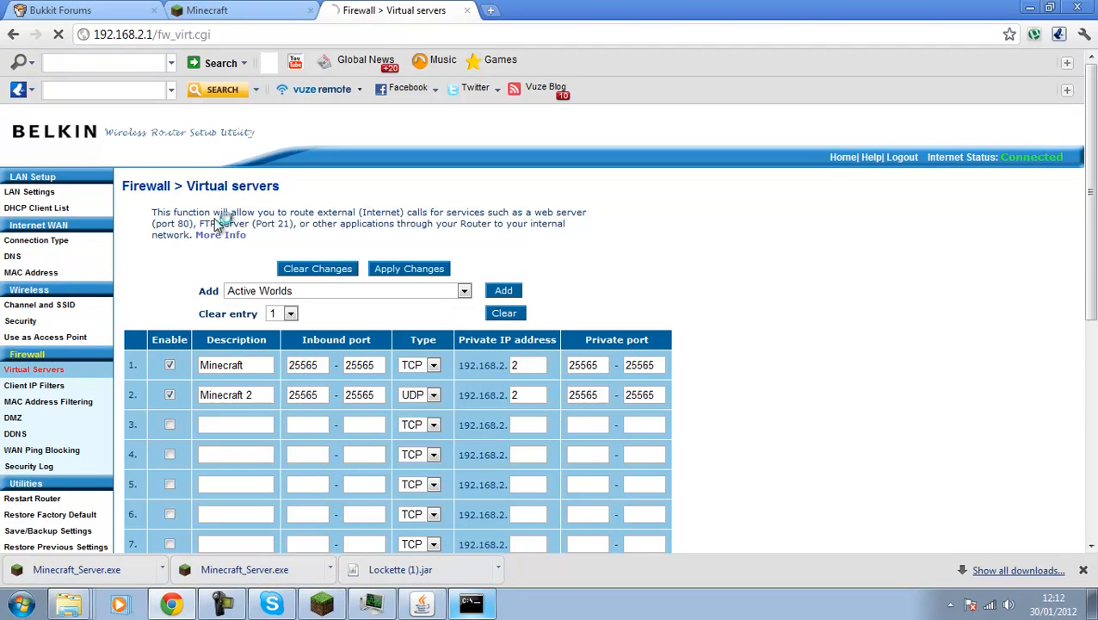
click(467, 11)
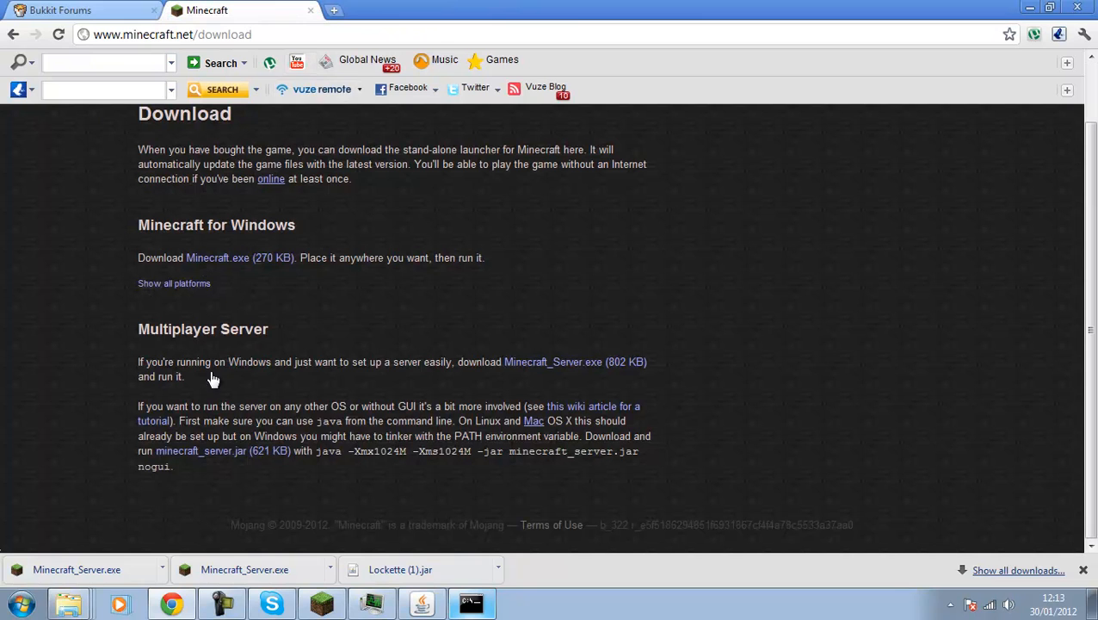
click(222, 37)
right_click(222, 37)
click(258, 89)
click(111, 214)
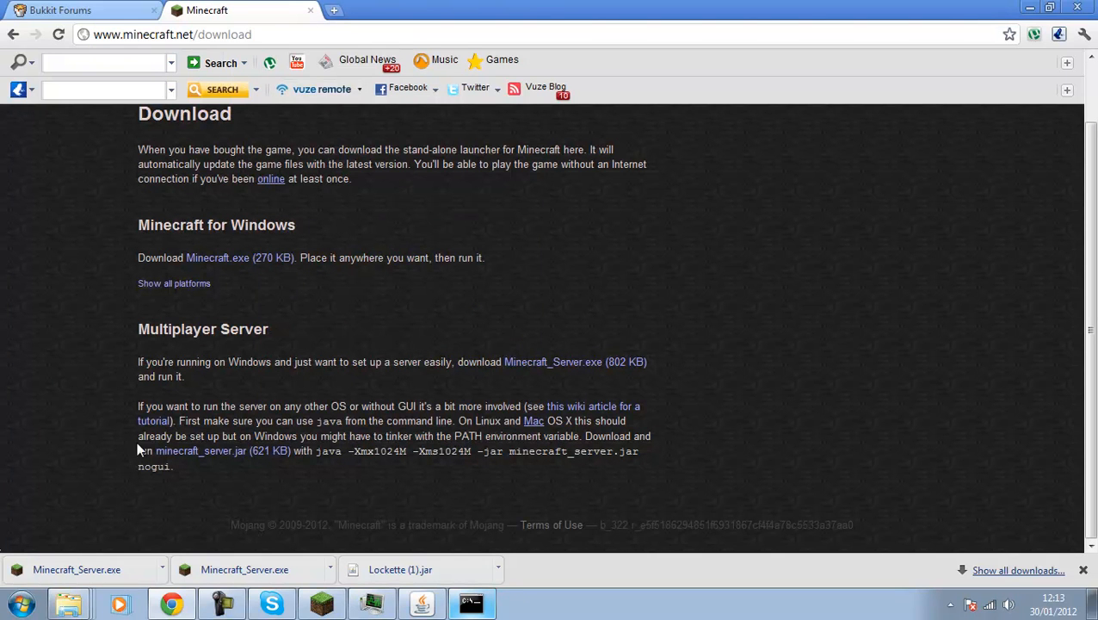
Step: Open the Minecraft vanilla test 2 folder and bring up the Minecraft server window
click(82, 606)
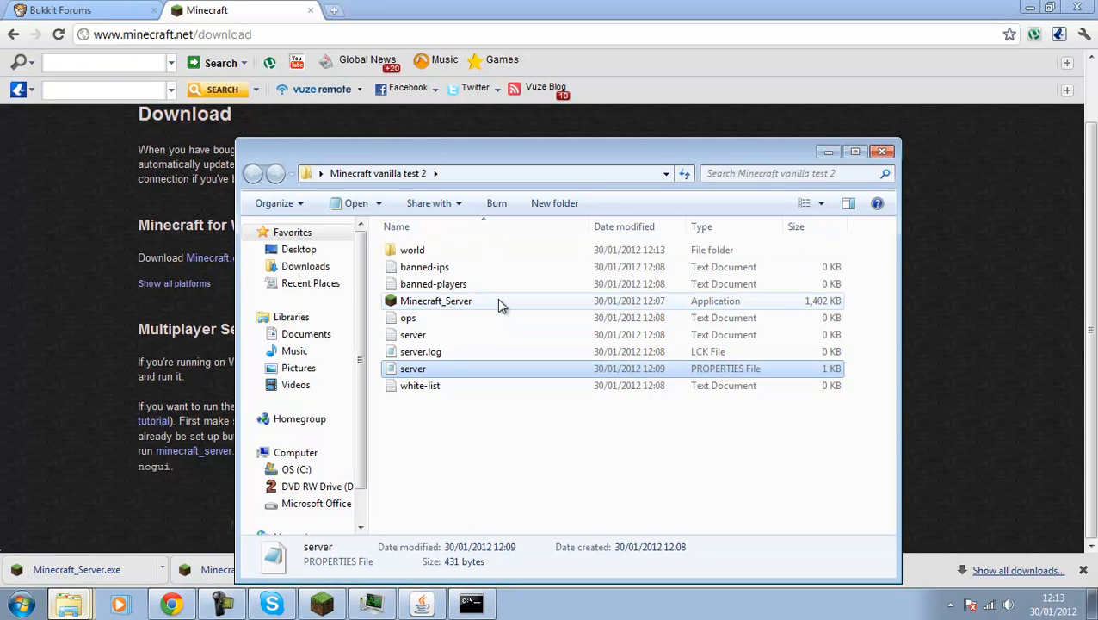
double_click(499, 302)
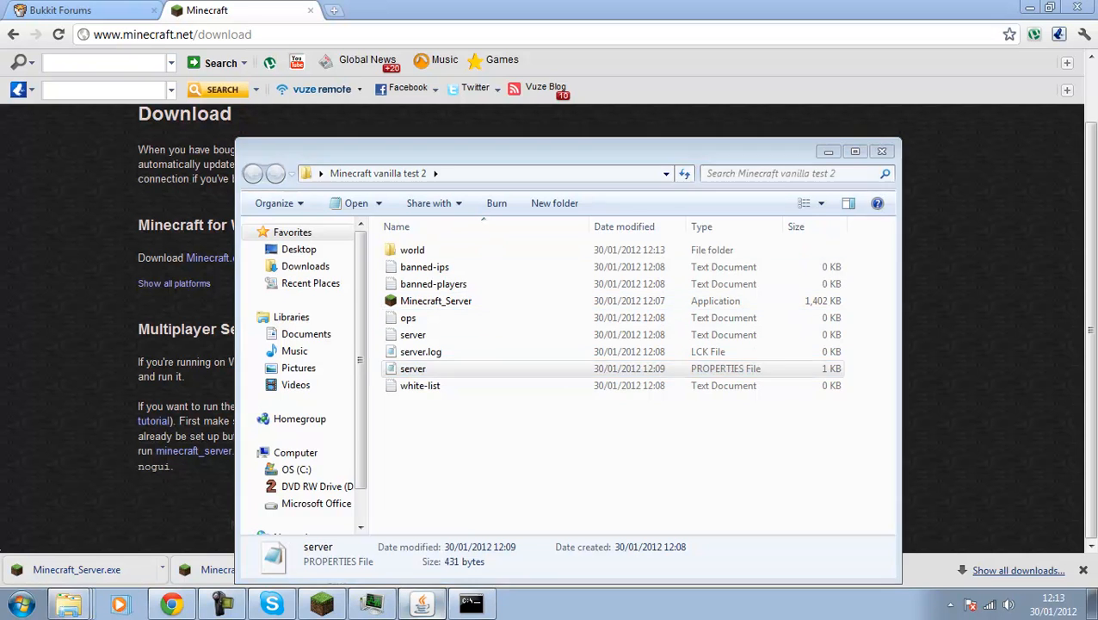
click(551, 288)
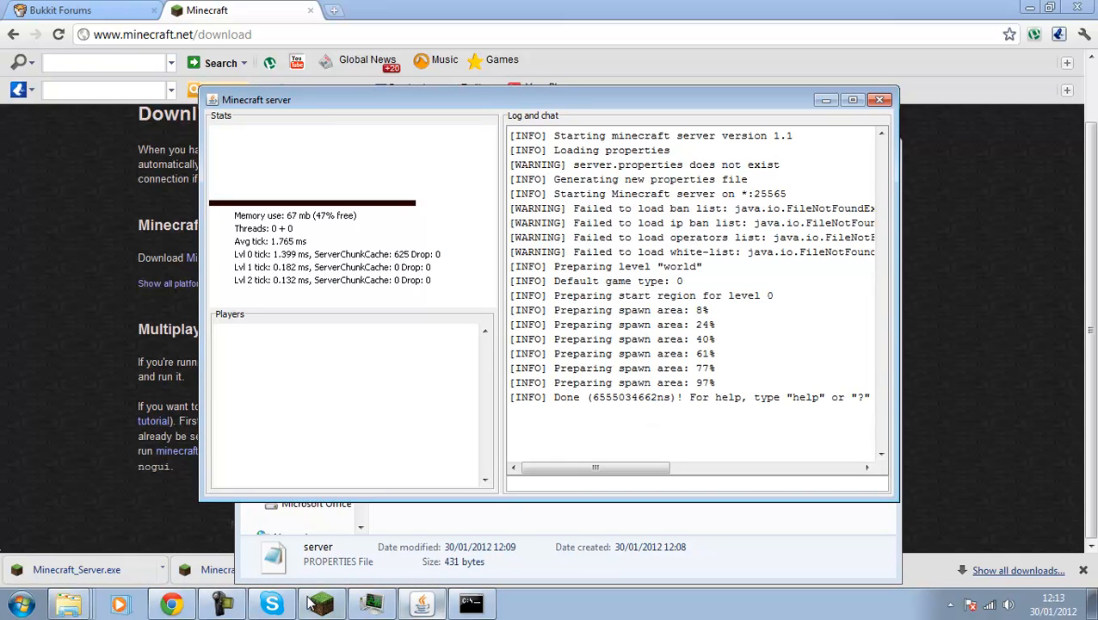
Step: Switch to the Minecraft game and join the My server entry at 192.168.2.2:25565 from the multiplayer list
click(322, 605)
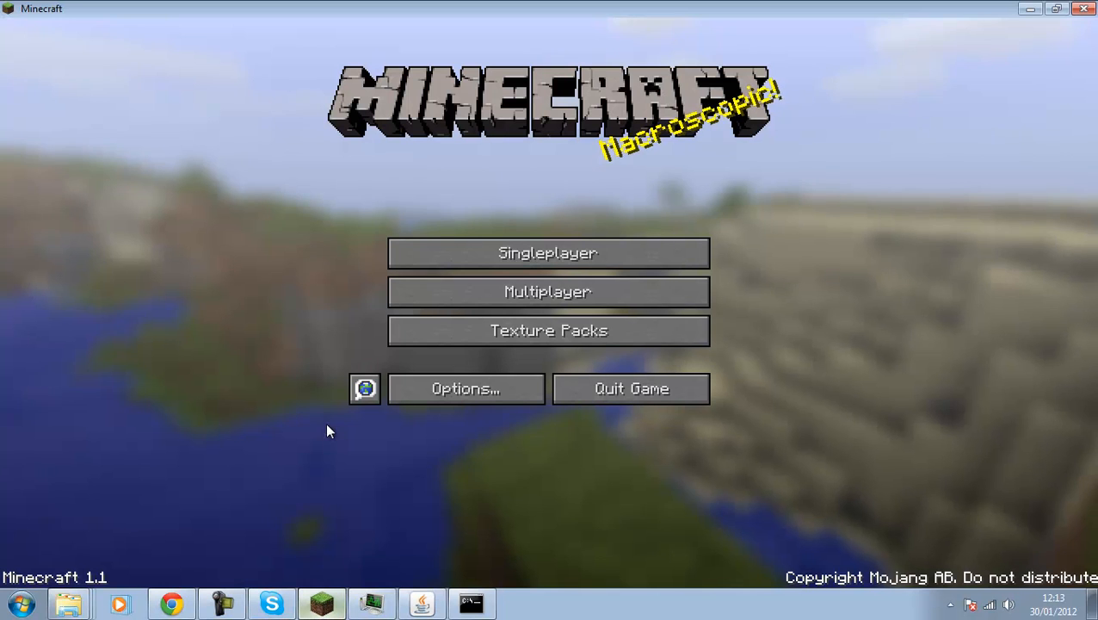
click(530, 261)
click(666, 557)
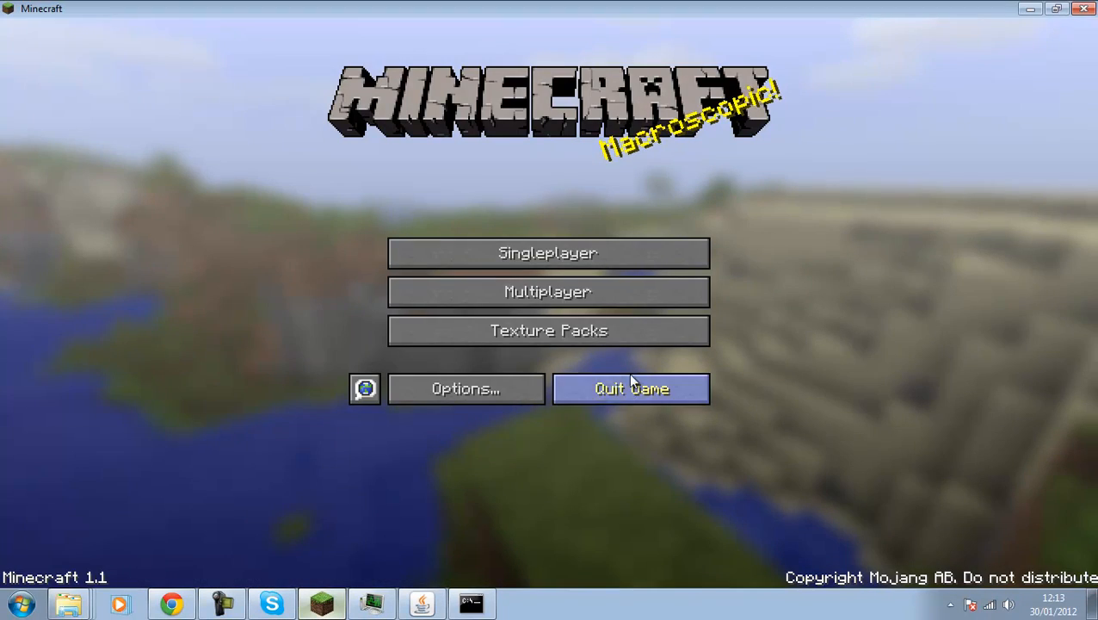
click(625, 301)
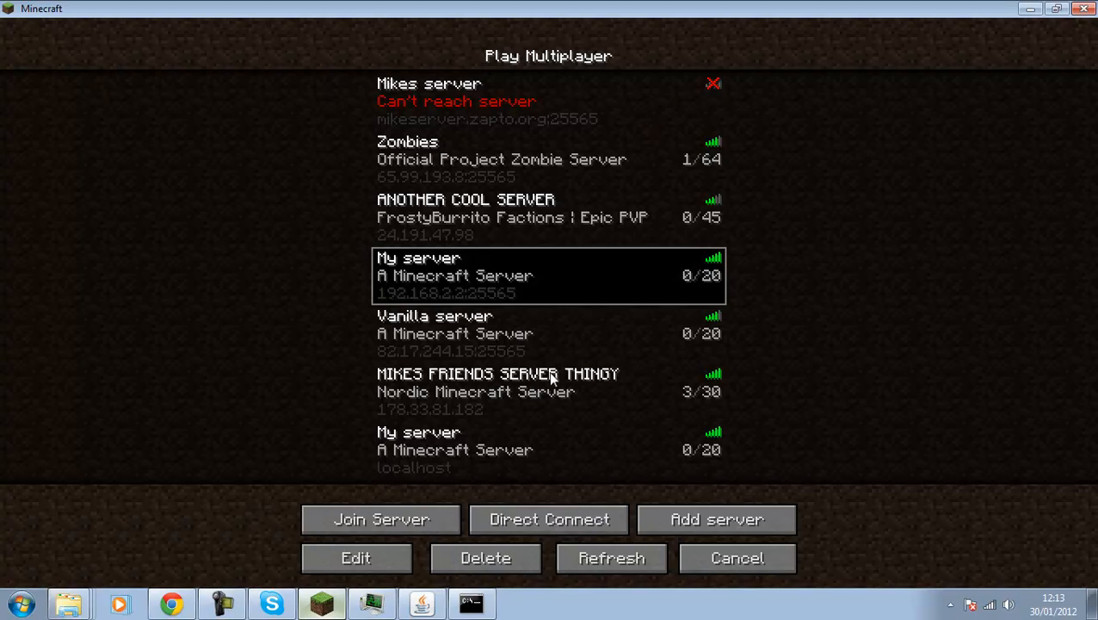
click(437, 522)
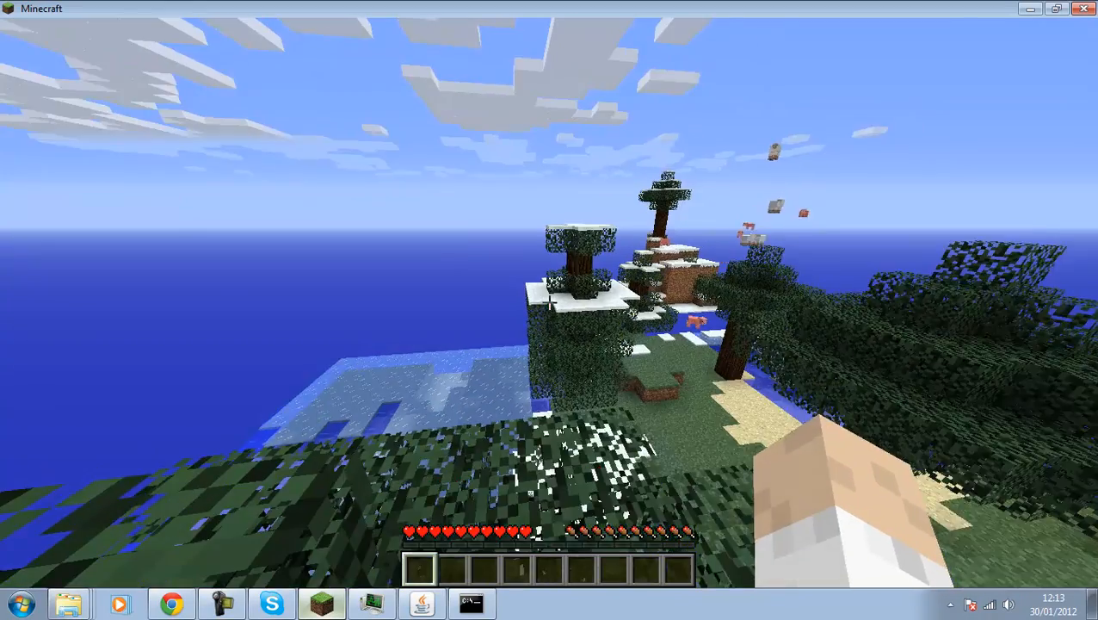
Step: Look around the spawn area and walk from the treetop down onto the frozen lake
click(550, 302)
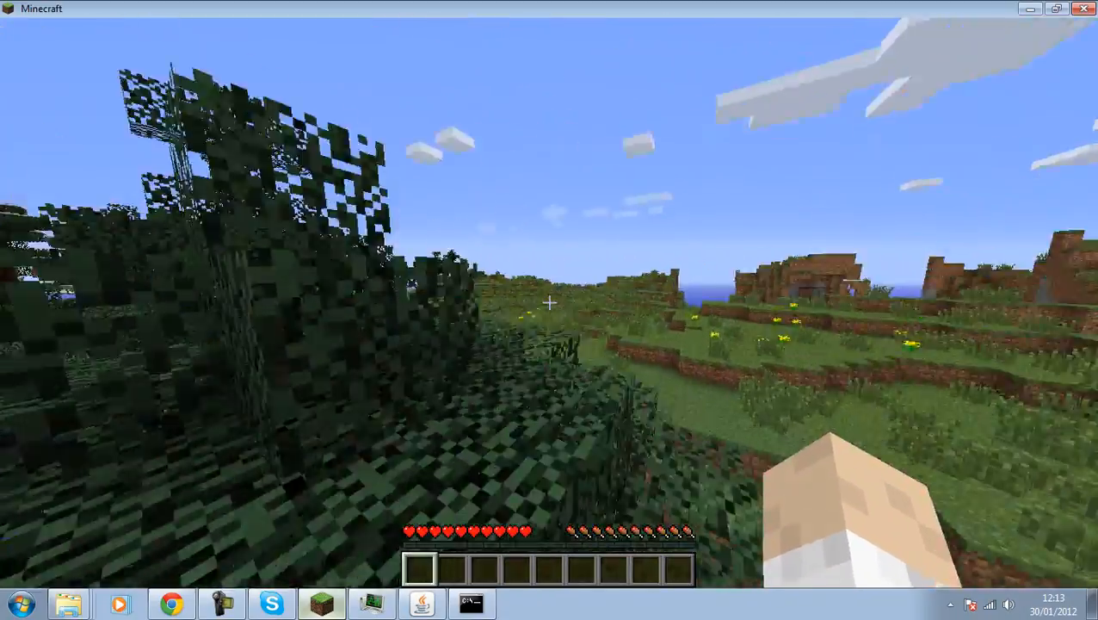
key(w)
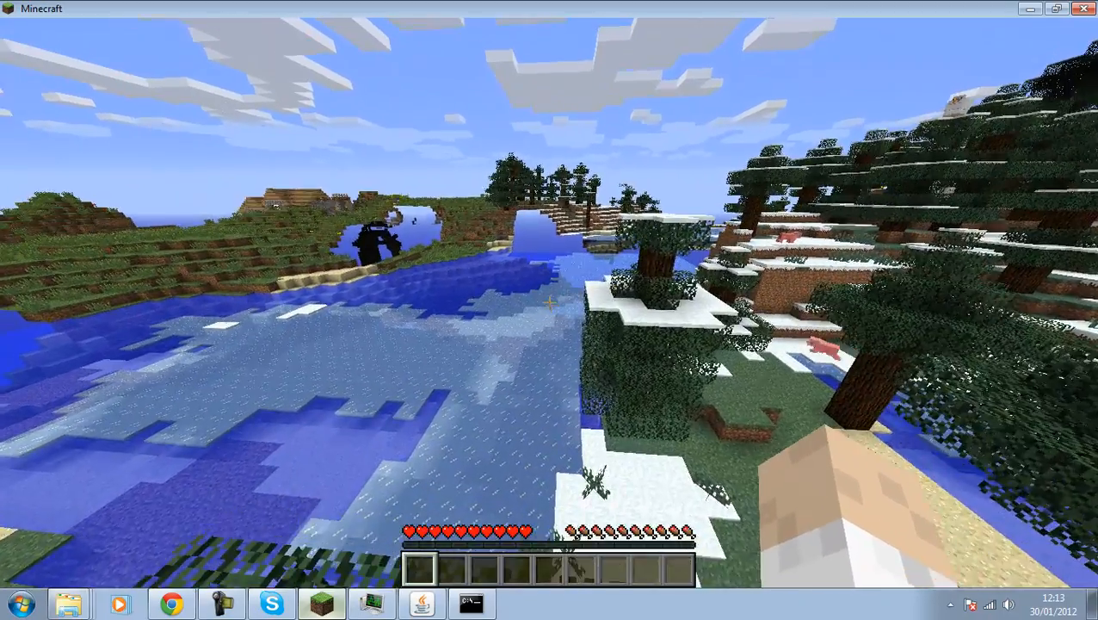
key(w)
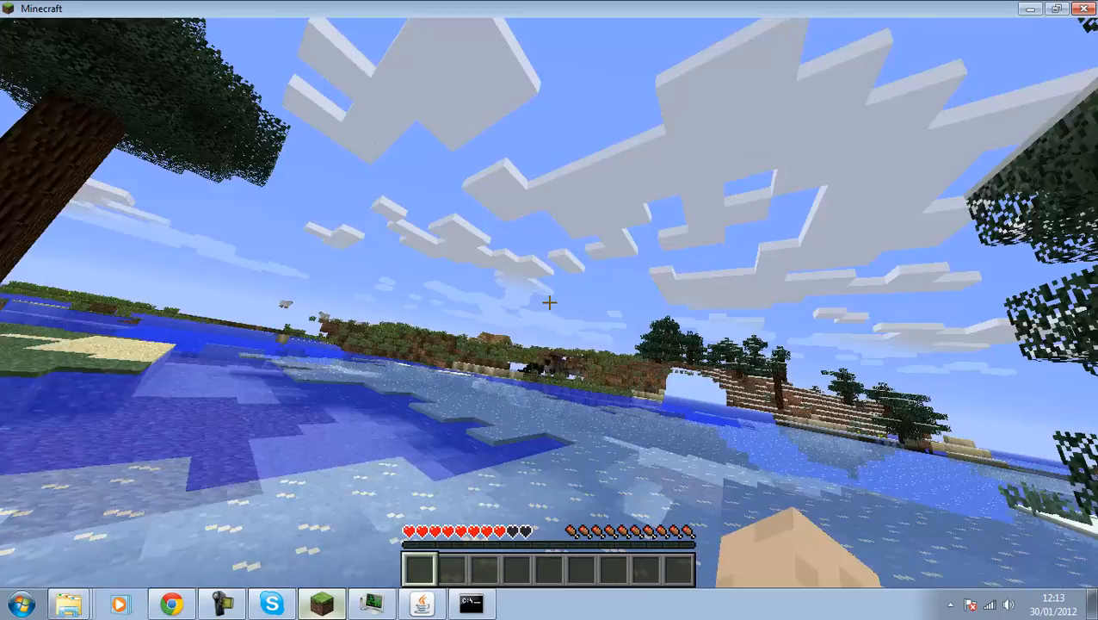
key(w)
click(549, 302)
click(549, 302)
click(549, 302)
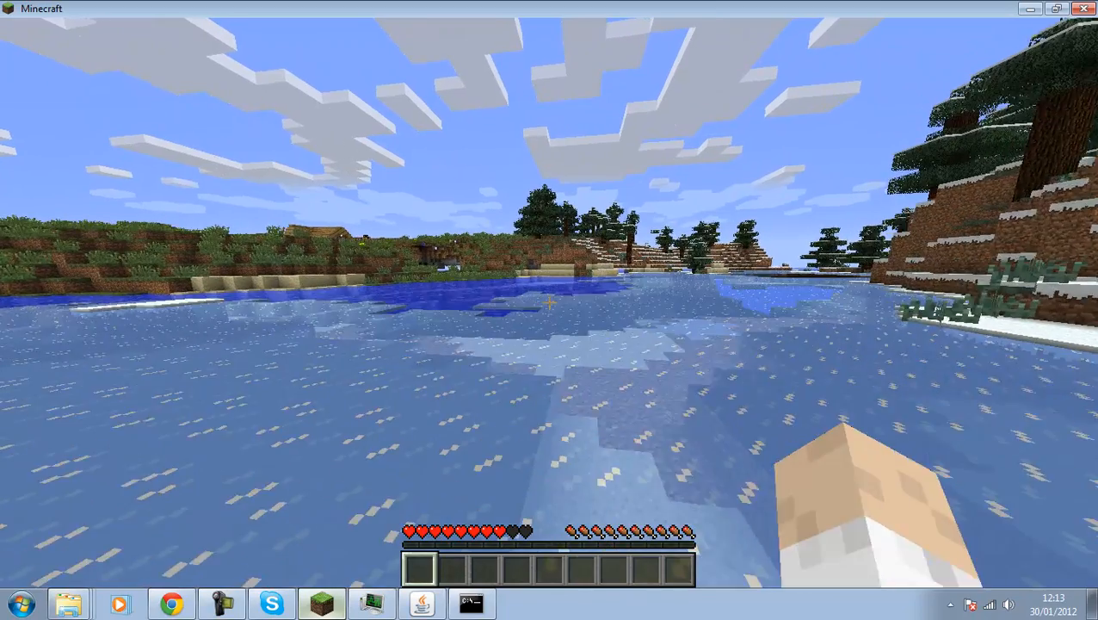
Step: Show the debug overlay with the profiler graph while moving through the water, and hide it again
key(shift+F3)
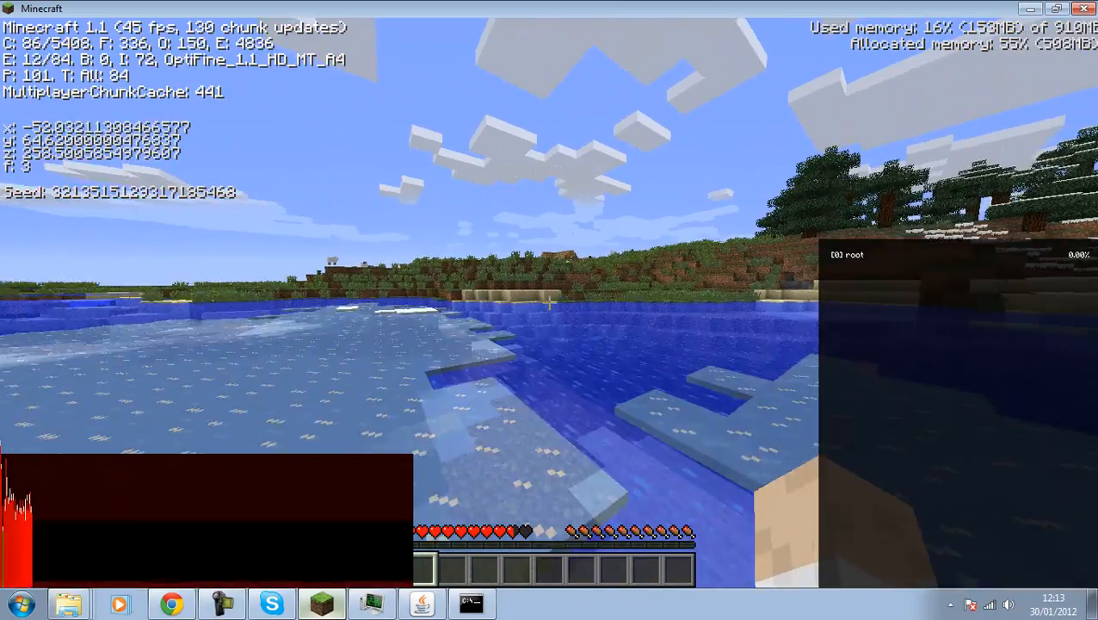
key(w)
key(F3)
key(F3)
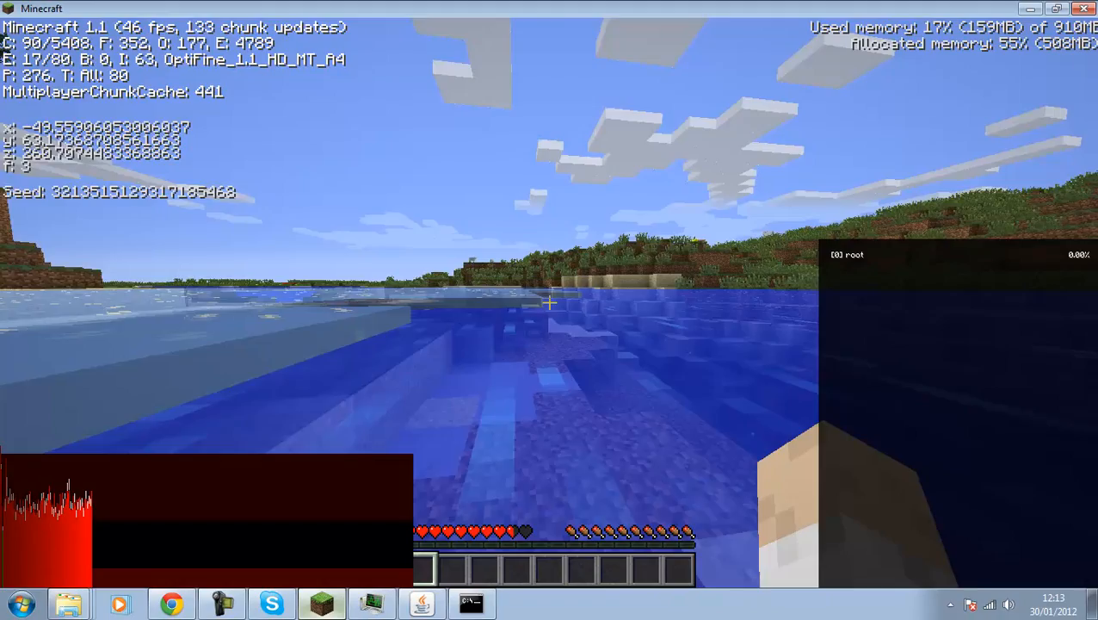
key(w)
key(F3)
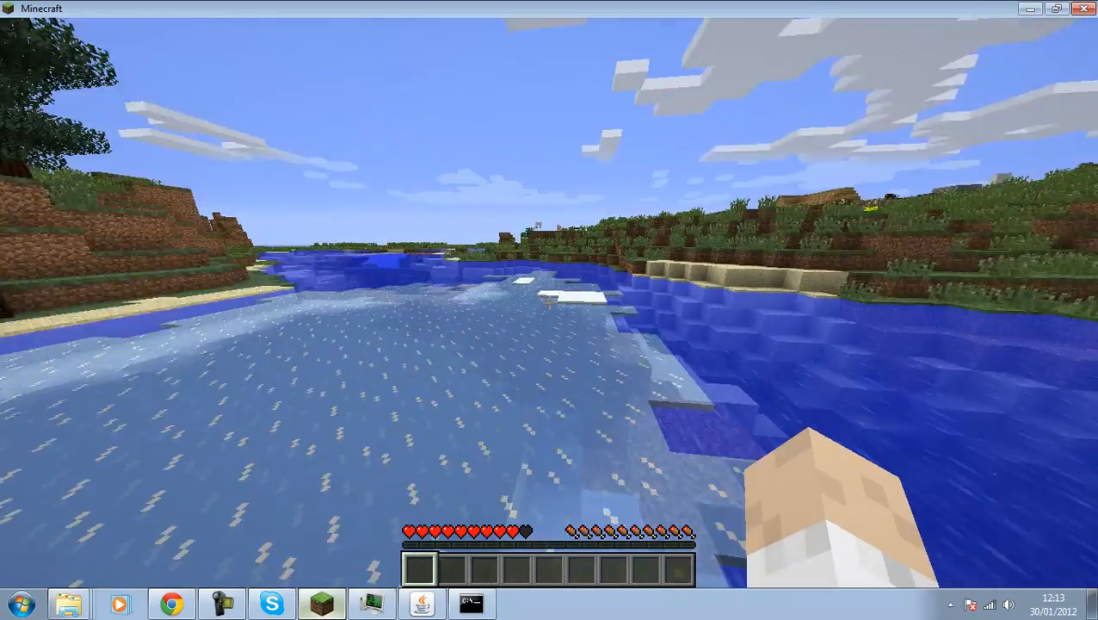
Step: Cross the ice to the grassy hillside, breaking snow and tall grass along the way
key(w)
key(w)
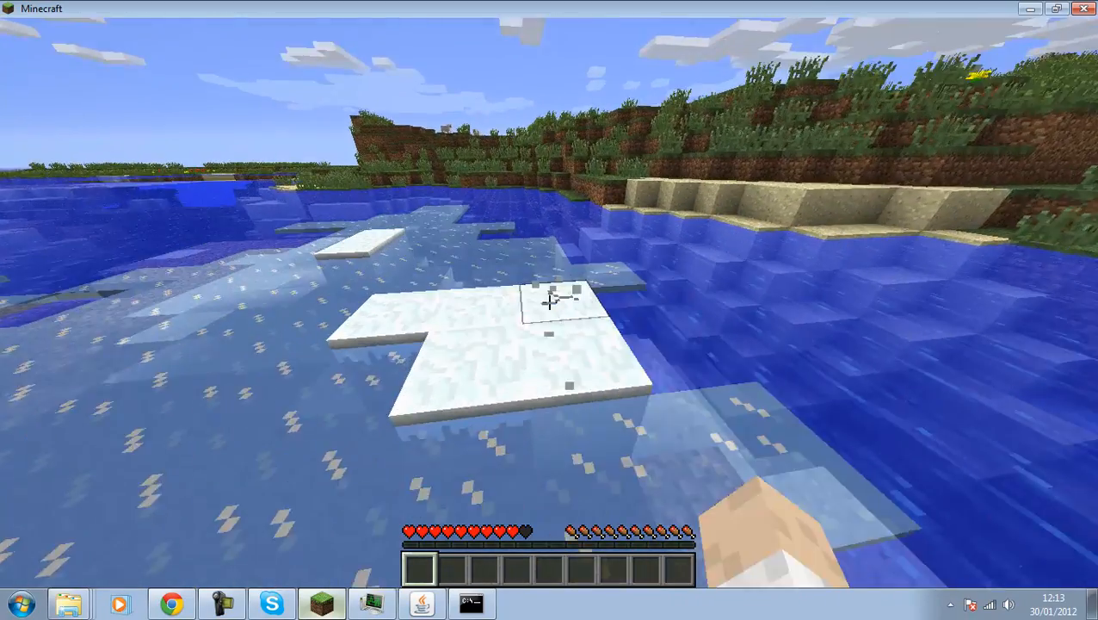
key(w)
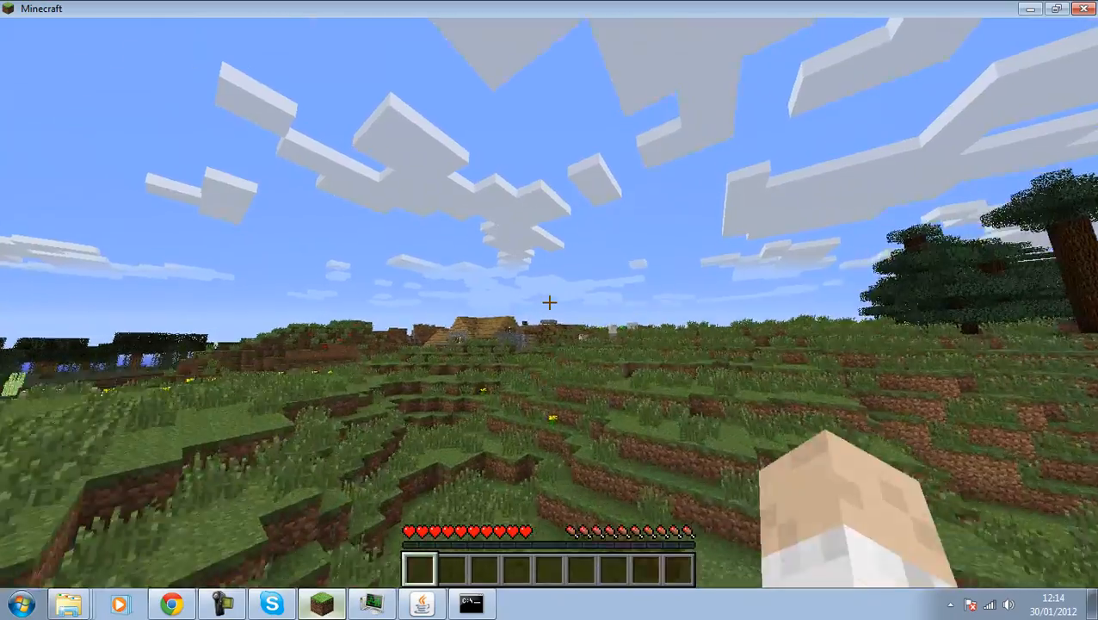
key(w)
click(549, 301)
click(549, 301)
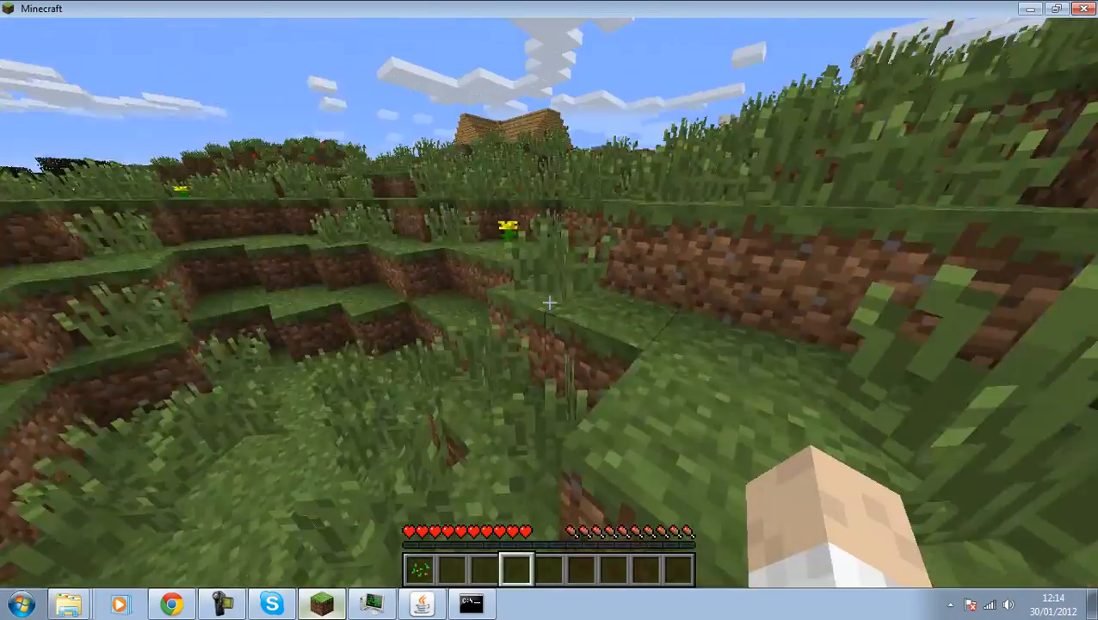
Step: Walk up to the village and climb onto the wooden roof of a house
key(w)
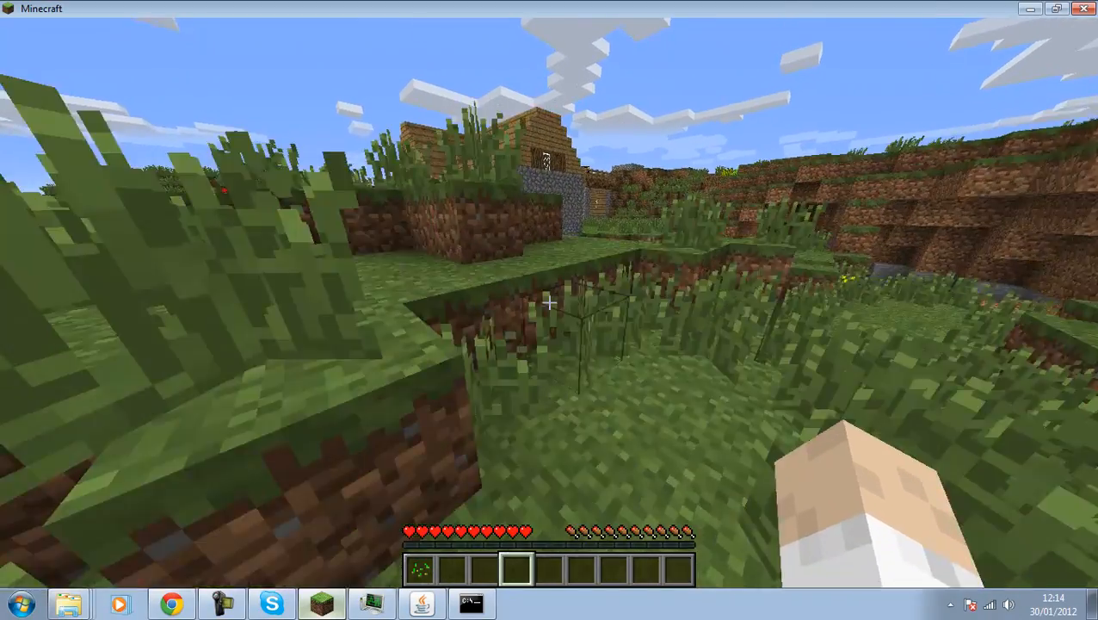
key(w)
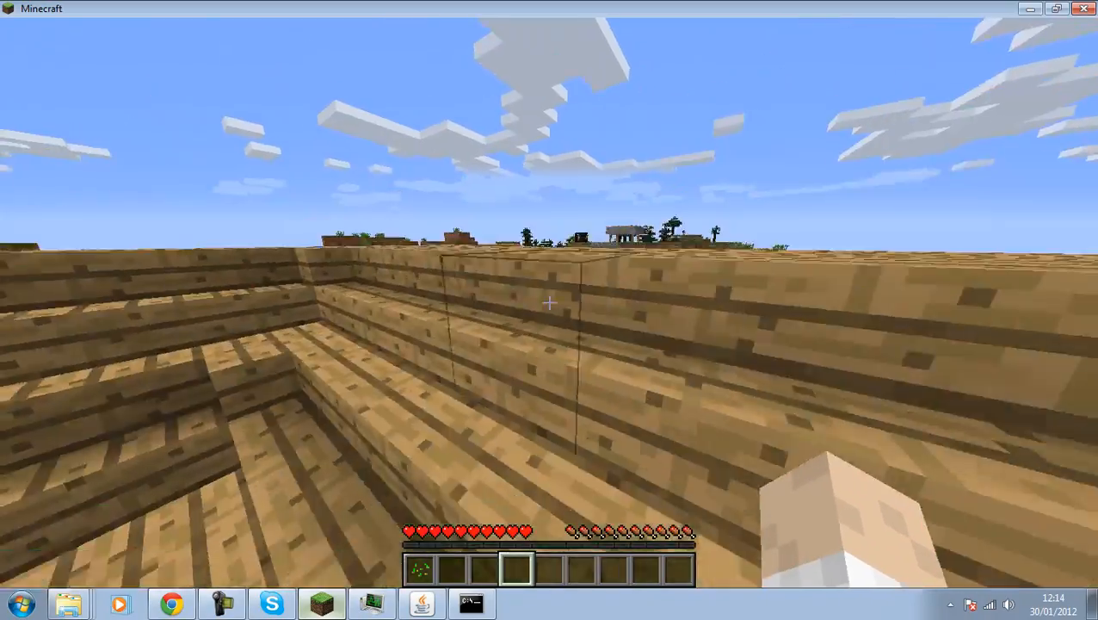
key(w)
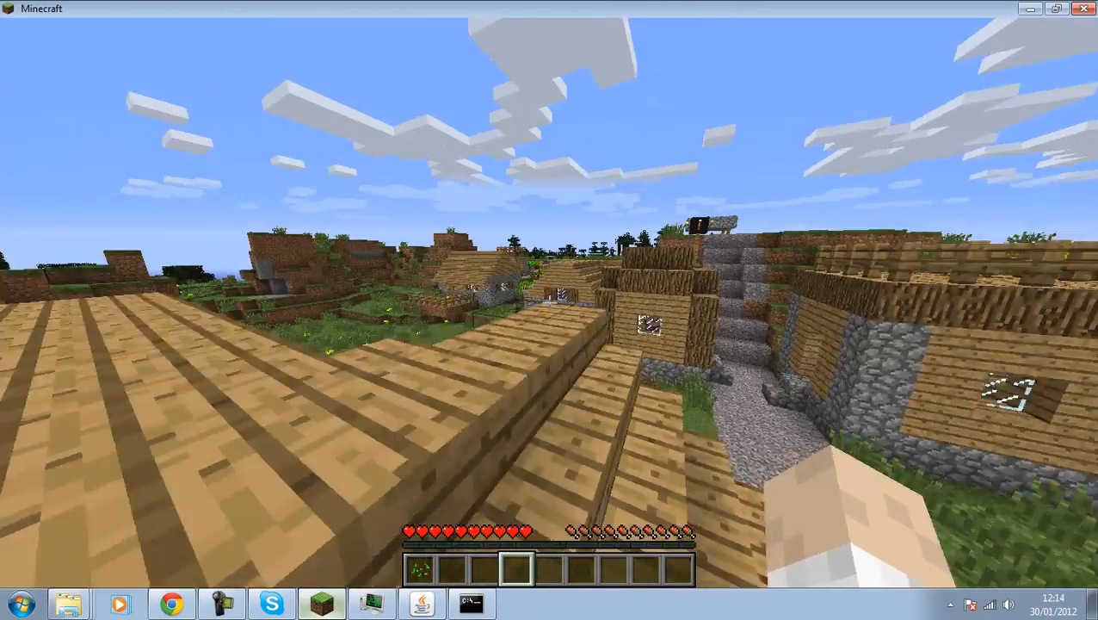